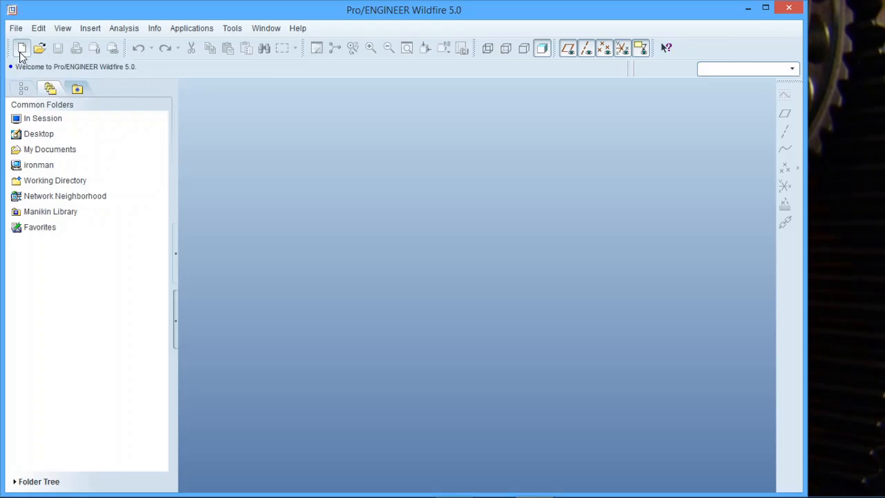
Create a new solid part with the default template and open a sketch on the TOP plane, with RIGHT as the right-facing reference.
click(20, 48)
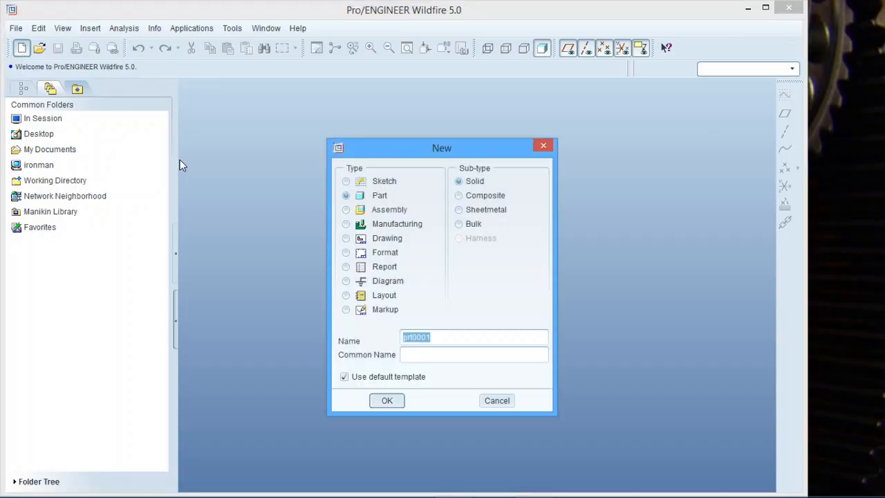
click(390, 400)
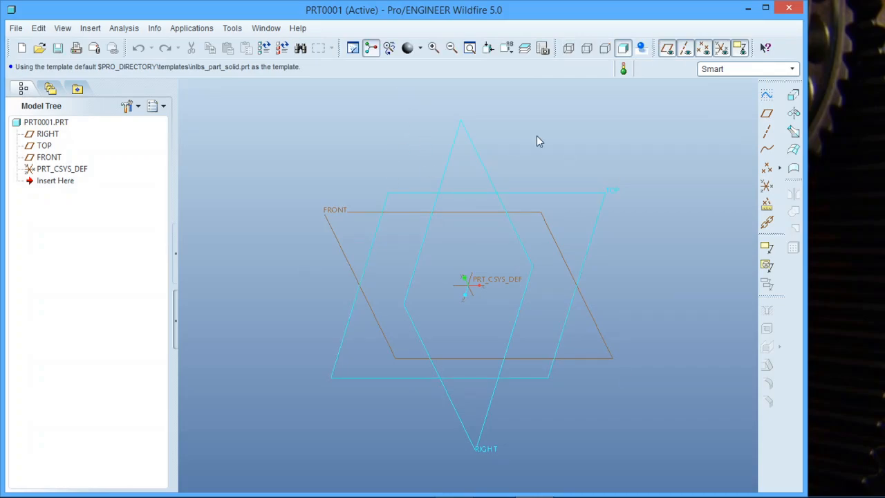
click(767, 94)
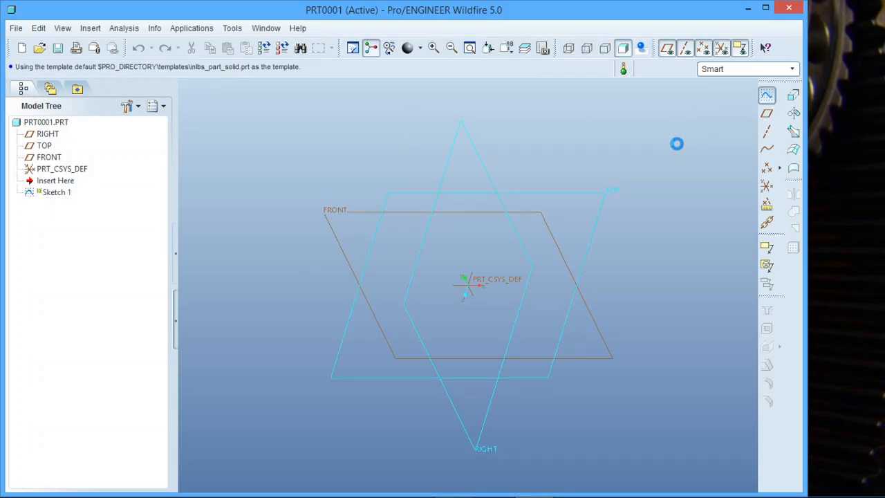
click(593, 196)
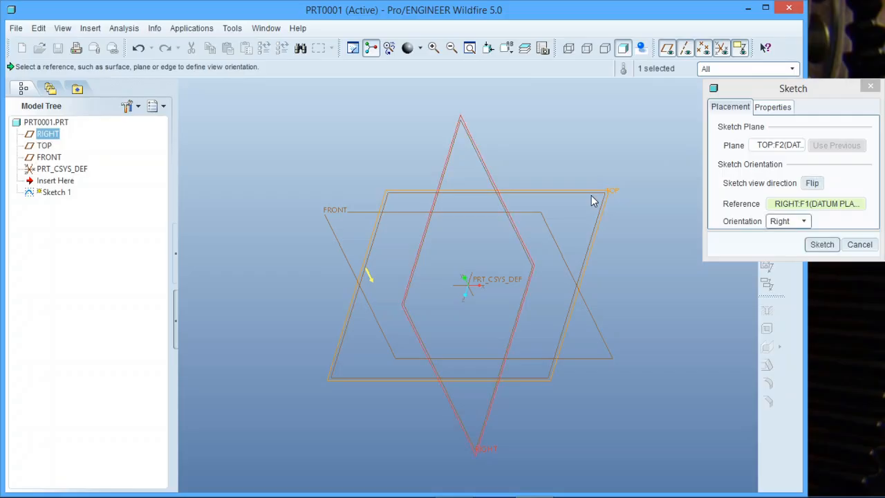
click(821, 244)
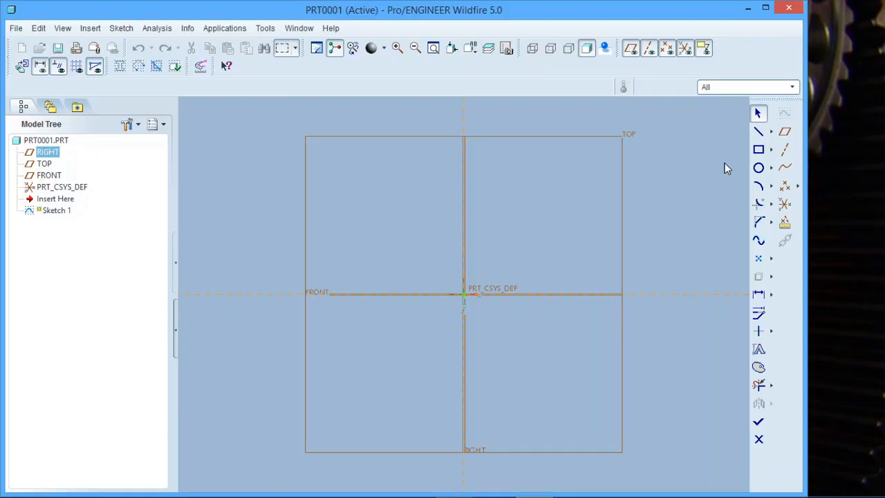
Sketch a closed four-sided outline of connected lines around the origin, about 202 wide at its base.
click(758, 131)
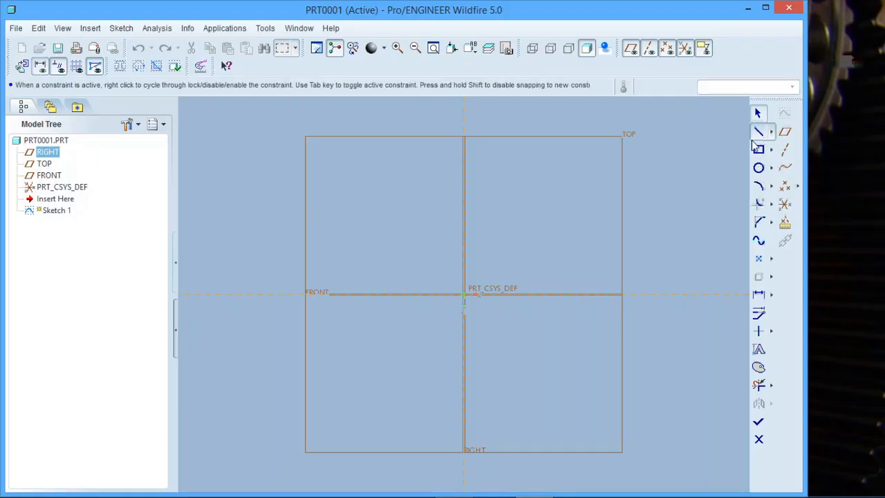
click(411, 240)
click(530, 240)
middle_click(527, 356)
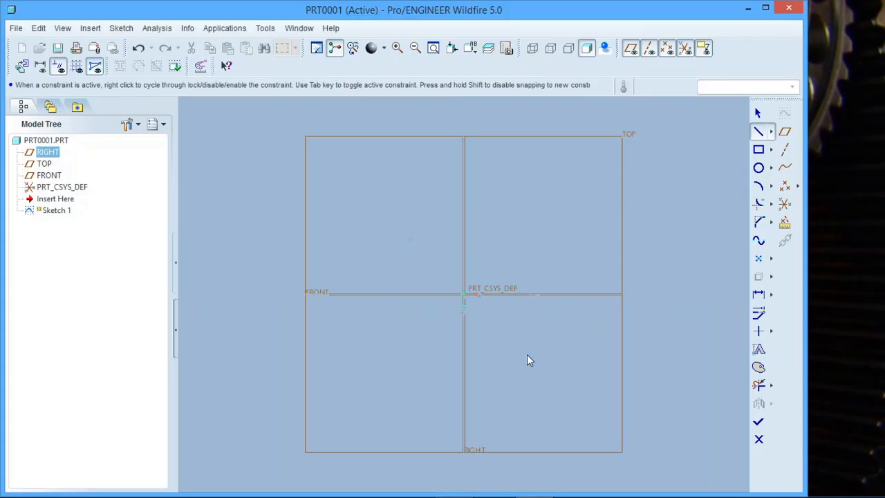
click(405, 354)
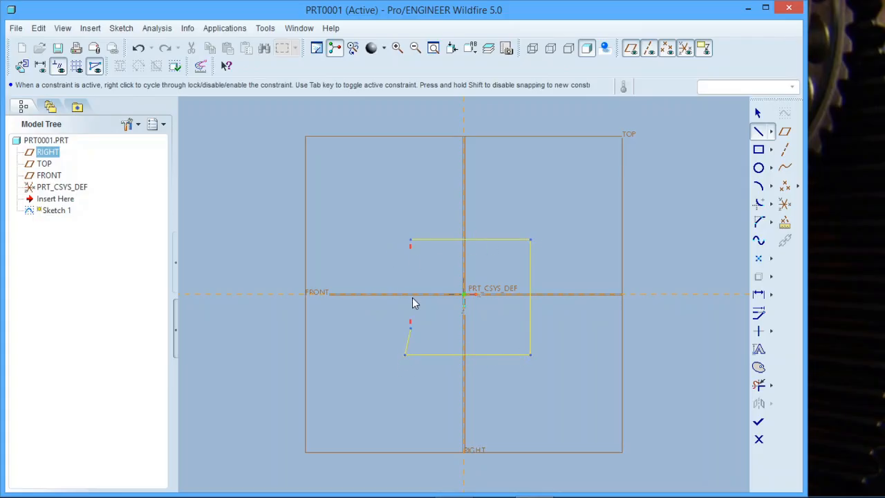
click(411, 240)
Sketch a vertical and a horizontal centerline through the origin.
click(772, 131)
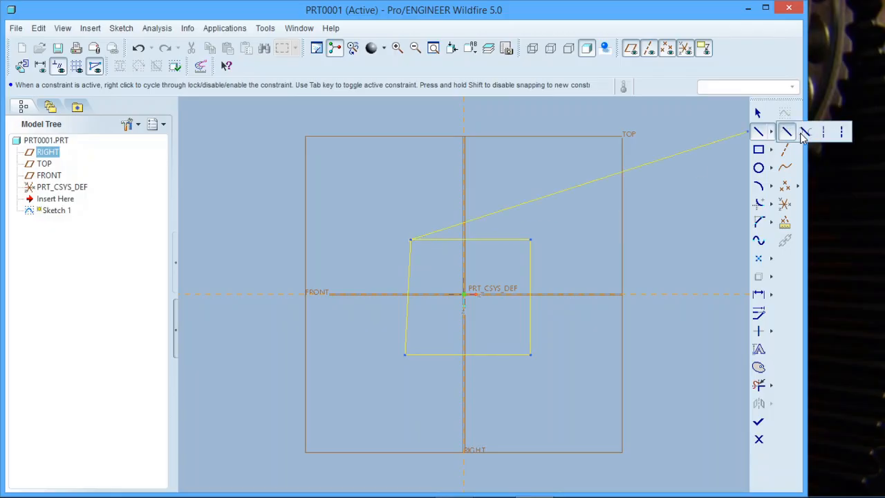
click(823, 133)
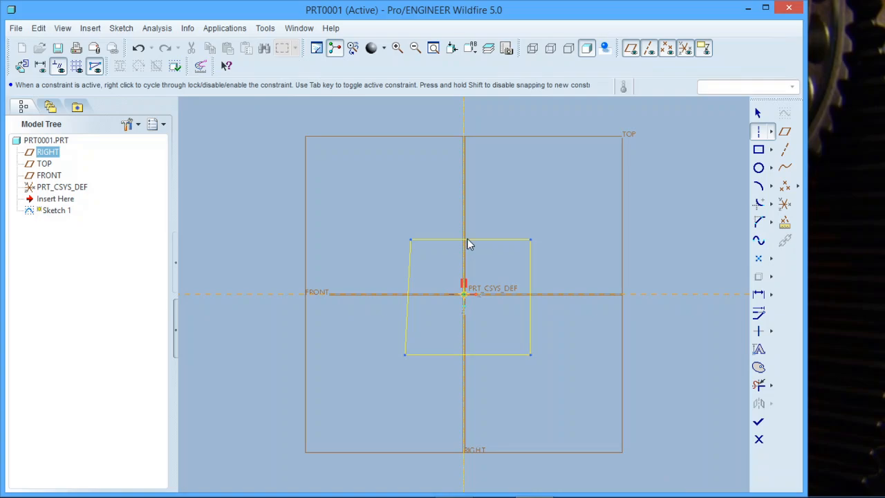
click(463, 294)
click(550, 295)
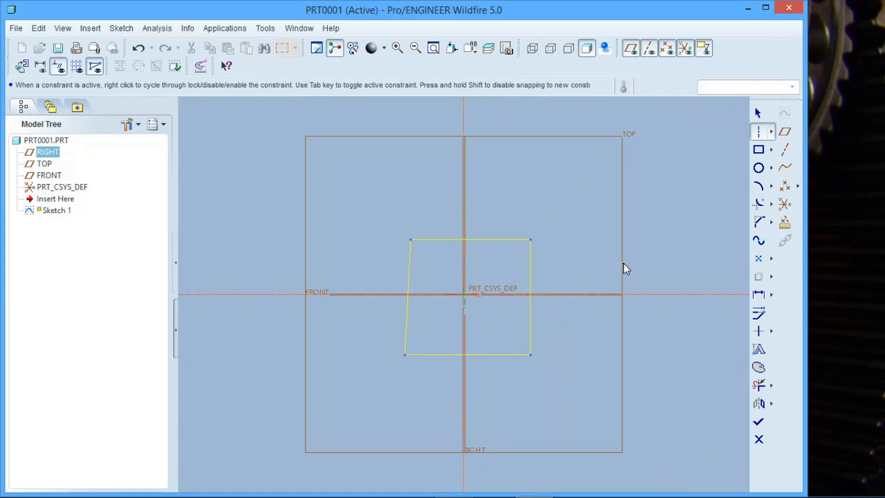
Sketch an upright rectangle around the origin, inside the four-sided outline.
click(771, 131)
click(757, 150)
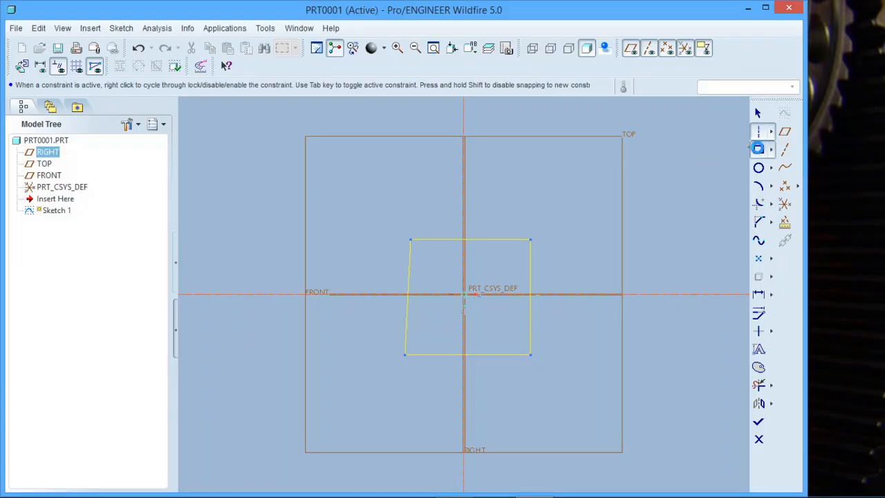
click(431, 263)
click(499, 326)
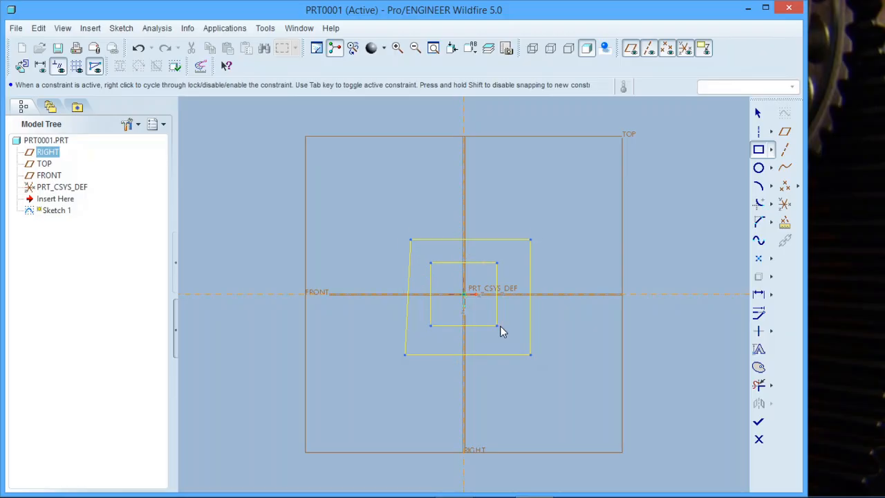
Sketch a slanted rectangle running diagonally across the outline, from its upper left to its lower right.
click(770, 150)
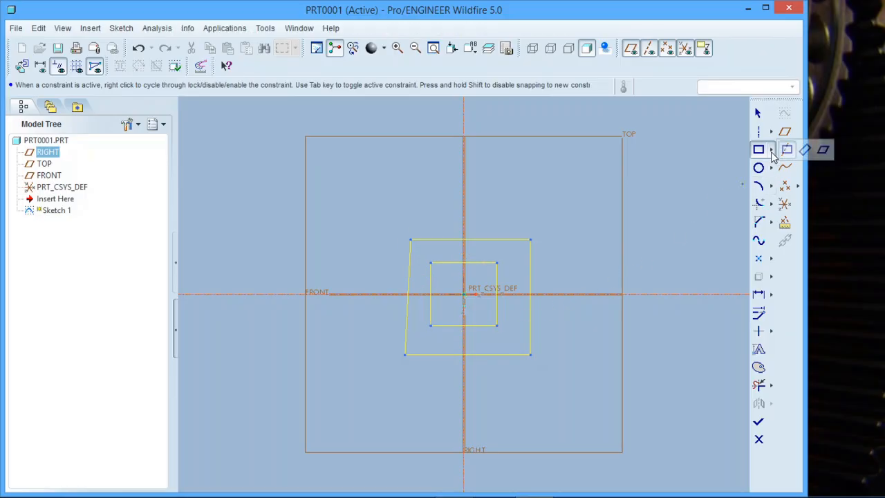
click(806, 150)
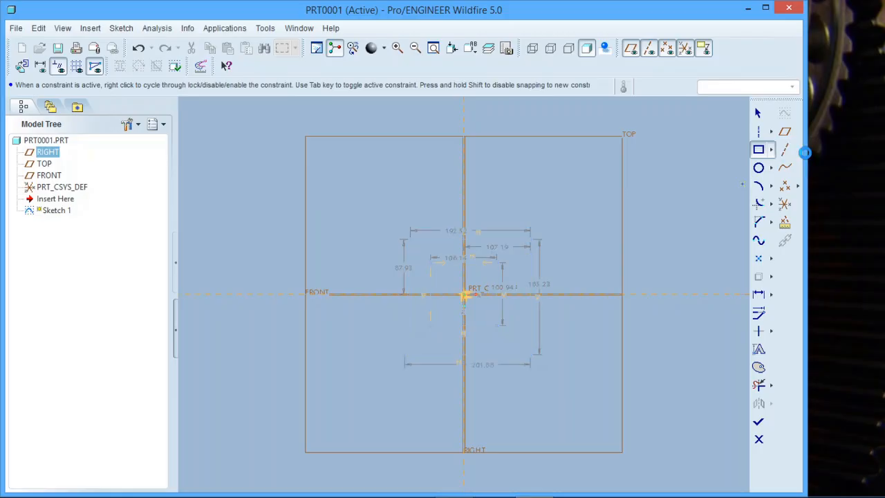
click(380, 211)
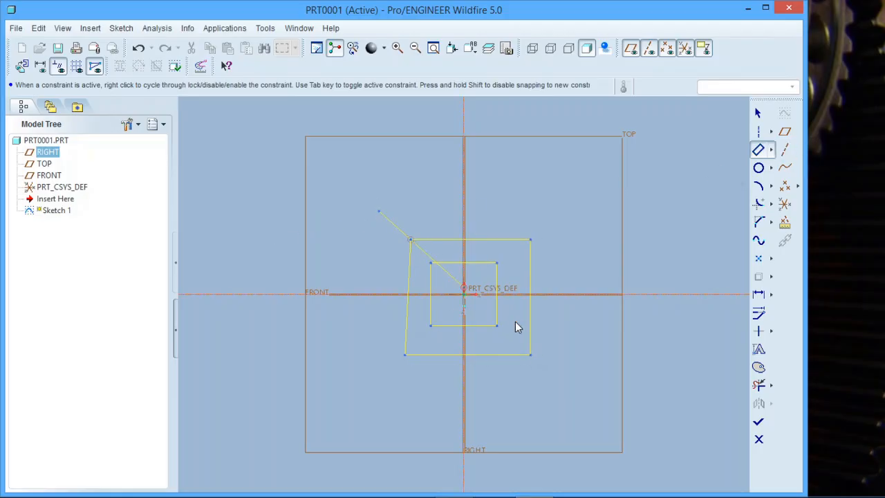
click(585, 374)
click(563, 266)
Sketch a small parallelogram below and to the left of the four-sided outline.
click(771, 150)
click(824, 149)
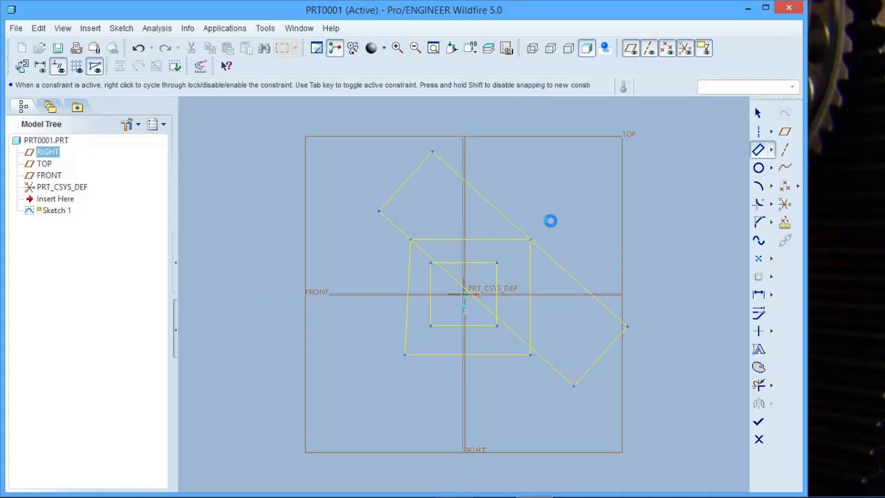
click(280, 426)
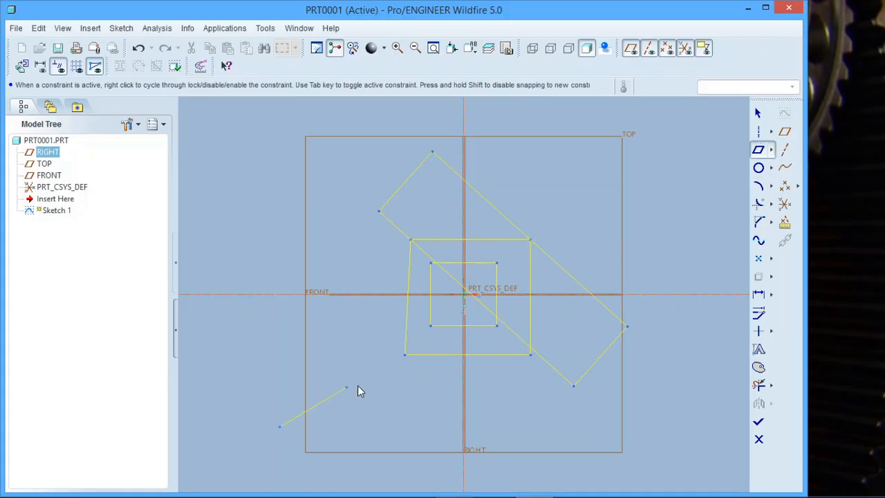
click(376, 382)
click(366, 340)
Undo all the sketched lines, centerlines, rectangles and the parallelogram until the sketch is empty.
click(138, 49)
click(137, 50)
click(138, 50)
click(138, 50)
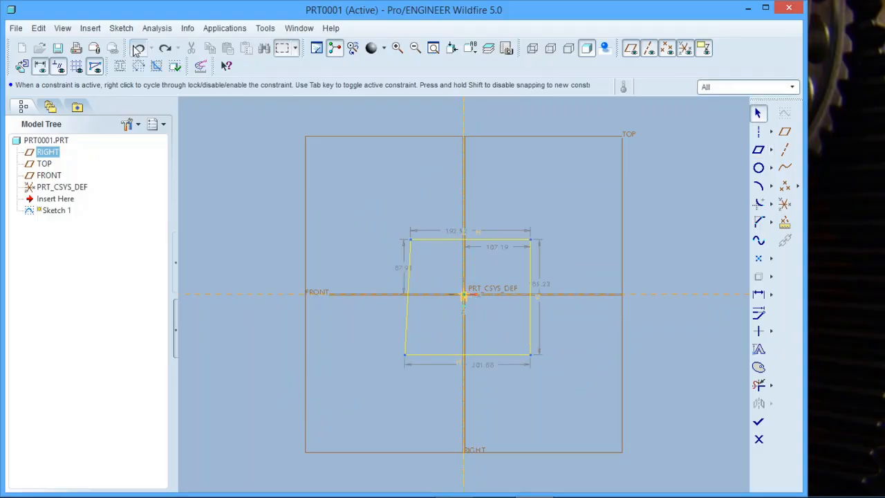
click(137, 50)
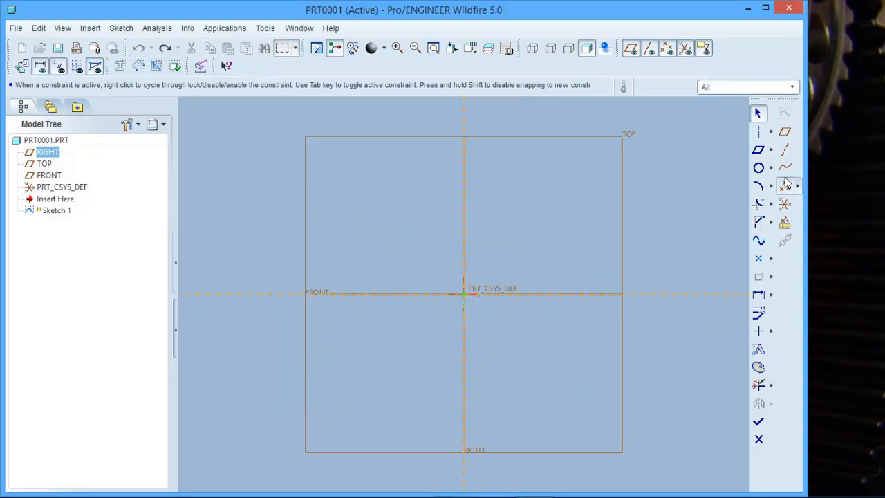
Sketch a circle centred on the origin, about 166 in diameter.
click(759, 168)
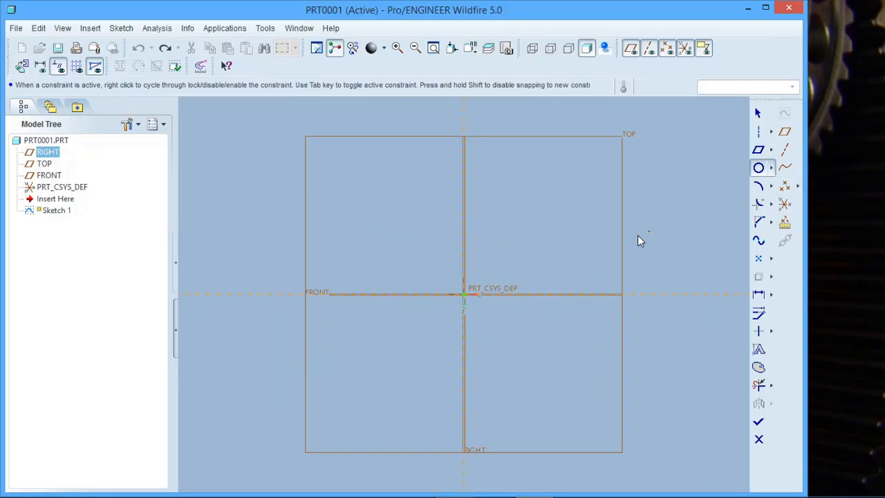
click(464, 294)
click(504, 262)
Sketch a horizontal ellipse around the circle by its axis ends, about 318 wide and 165 high.
click(772, 168)
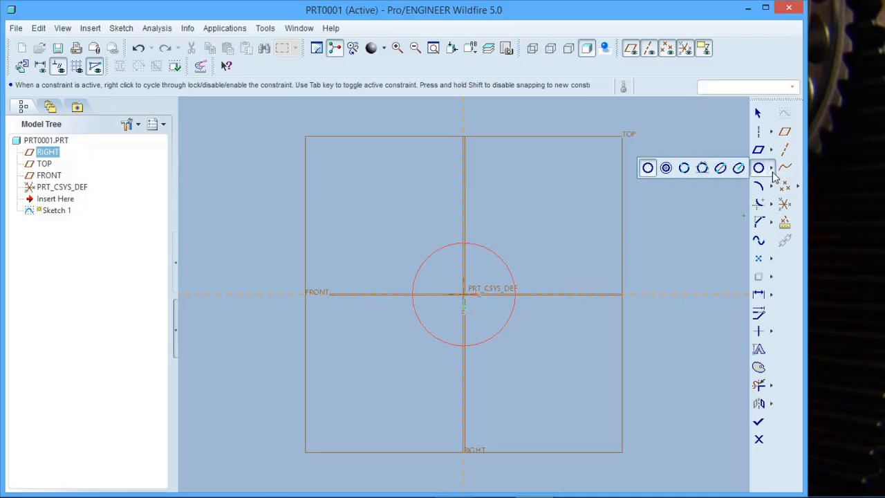
click(684, 170)
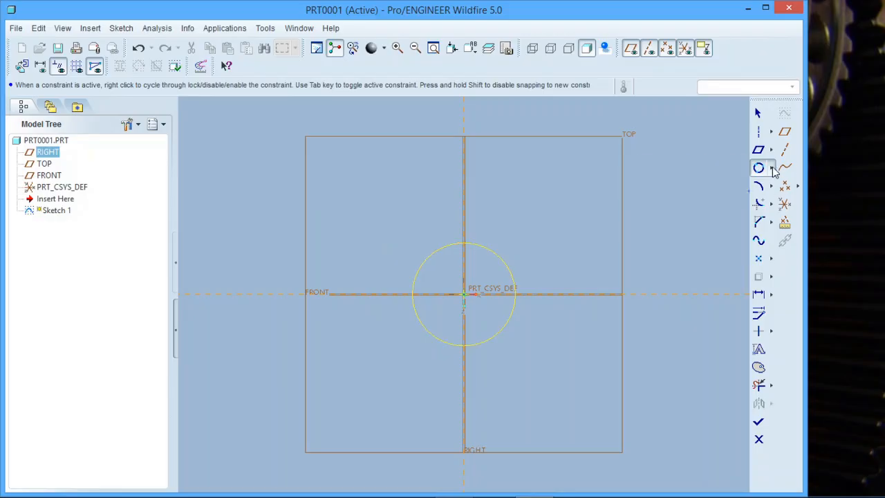
click(773, 168)
click(702, 168)
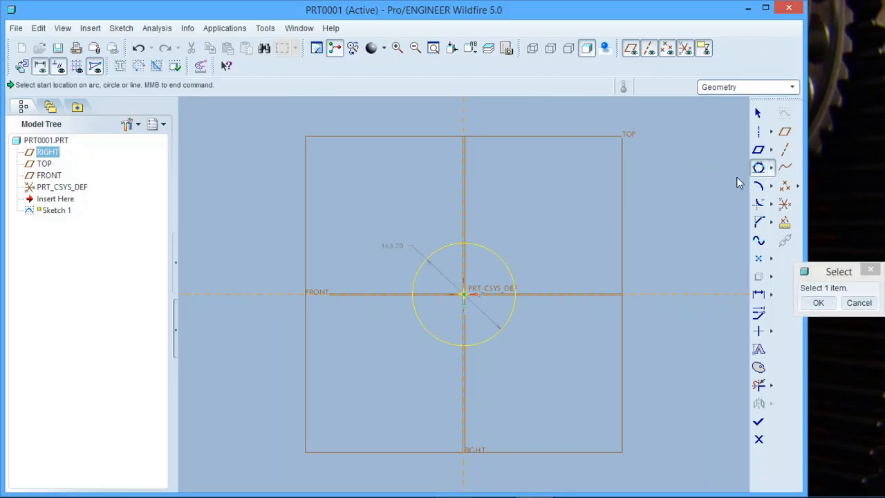
click(770, 170)
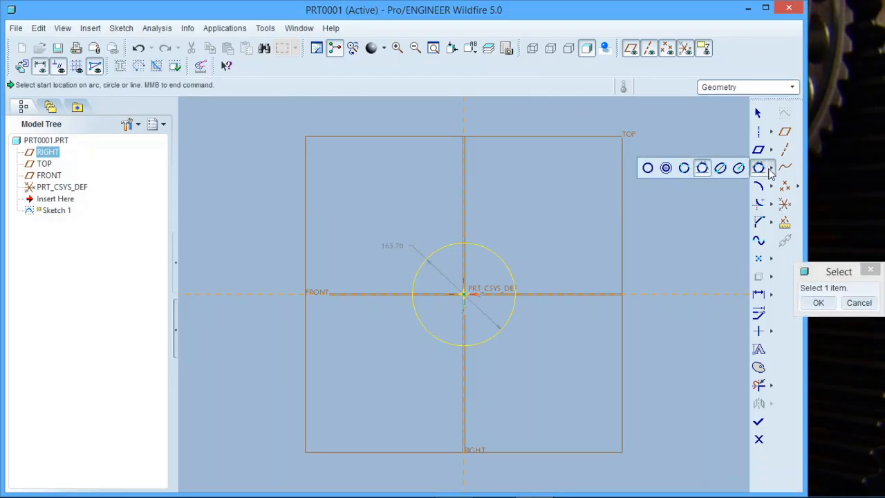
click(725, 171)
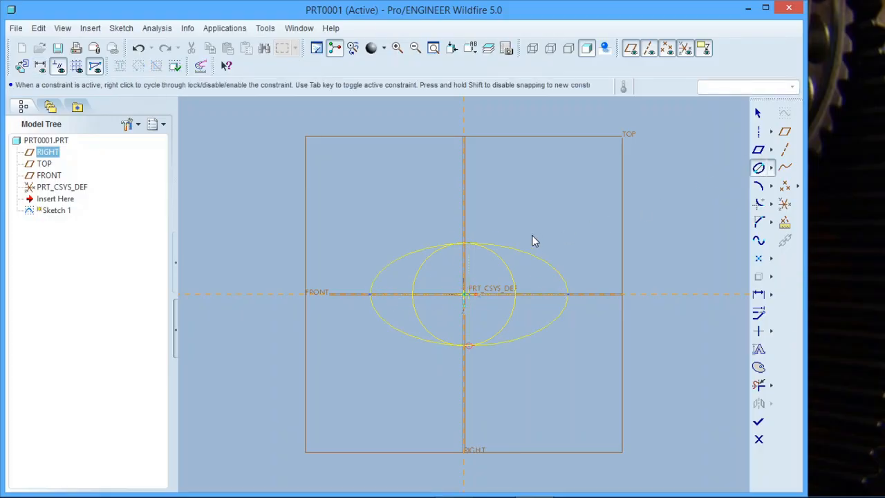
Sketch a vertical ellipse centred on the origin with the center-and-axis method, about 428 tall and 214 wide.
click(772, 172)
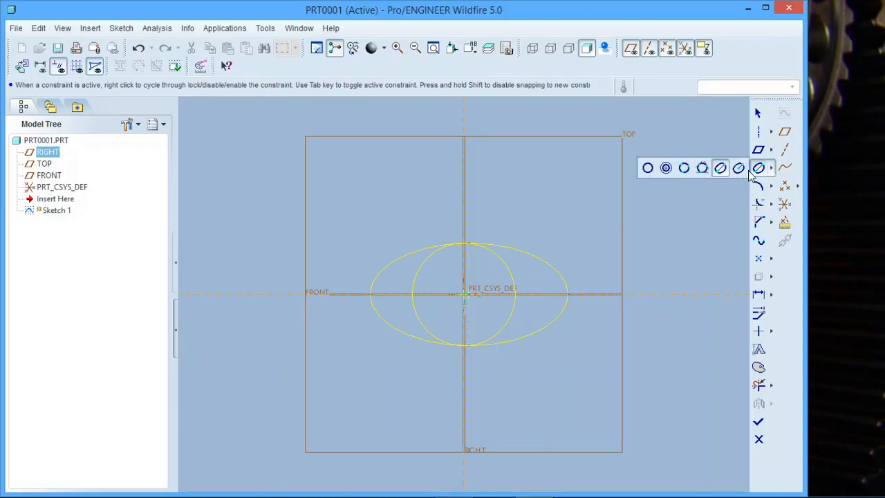
click(739, 170)
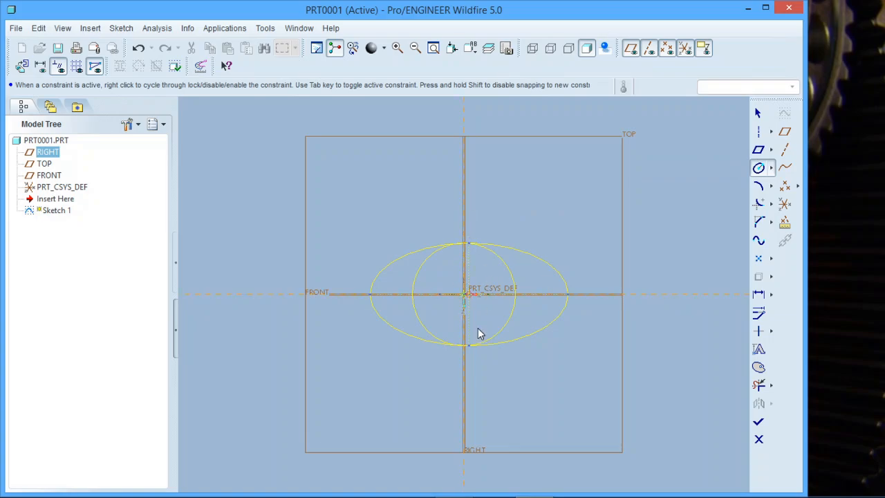
click(531, 401)
click(771, 169)
click(768, 169)
Sketch a three-point arc with a radius of about 245 between the upper-left and lower-right intersections of the two ellipses.
click(759, 185)
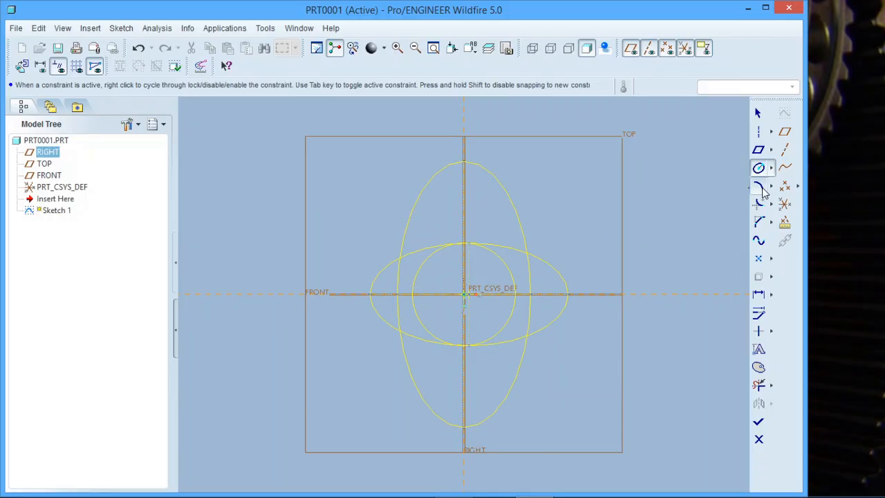
click(399, 259)
click(528, 337)
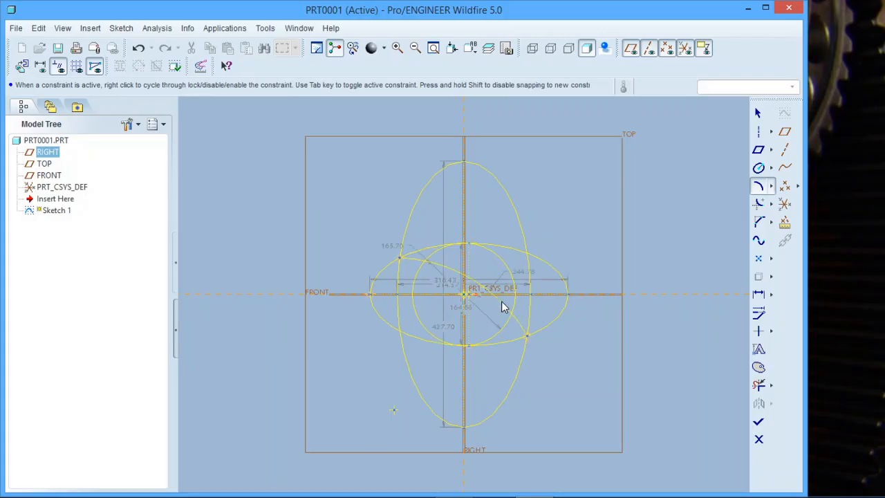
click(504, 306)
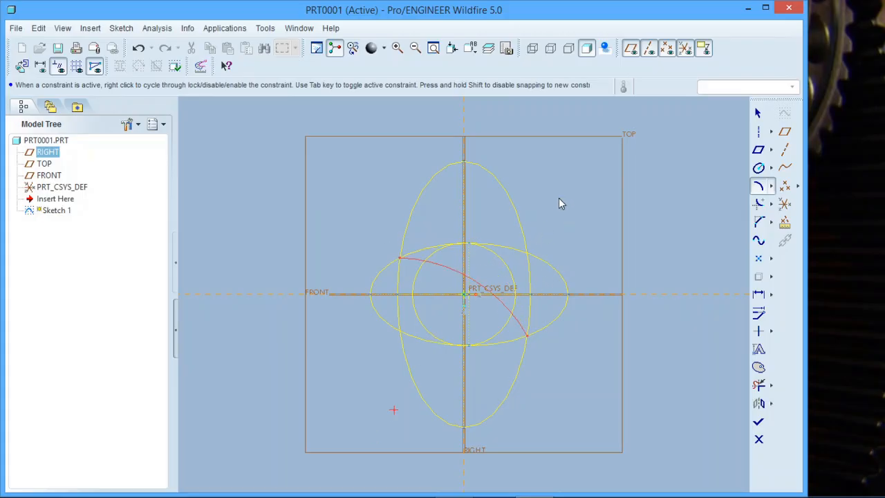
Sketch an arc from the vertical ellipse's top point toward the lower right, plus a second arc curving upward from its end.
click(462, 163)
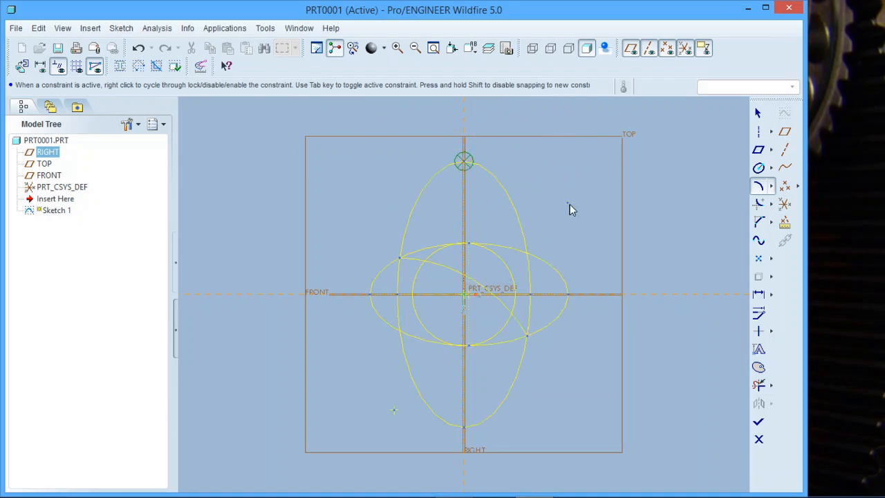
click(591, 226)
click(591, 228)
click(592, 146)
click(609, 168)
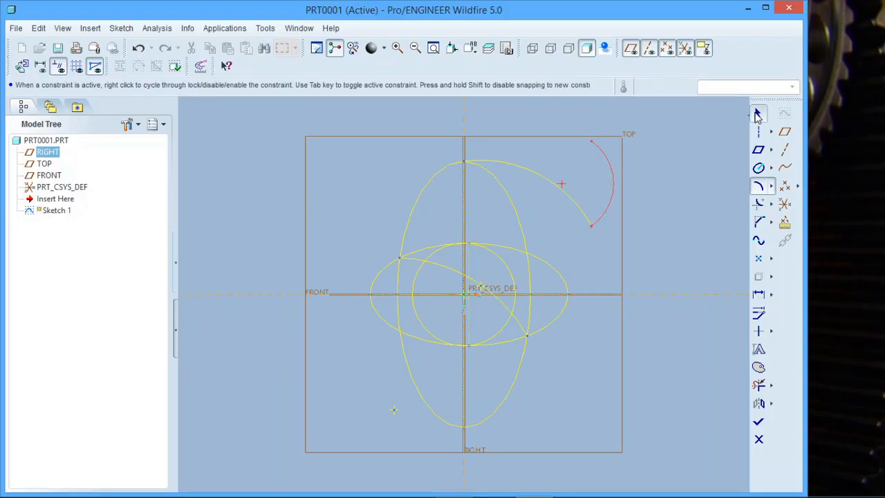
click(757, 113)
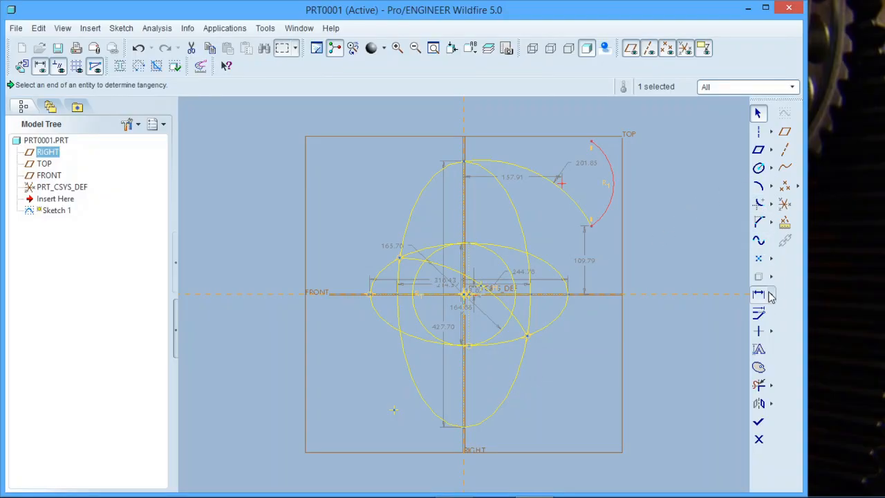
Trim away the horizontal ellipse's lower segment between the circle's bottom and the vertical ellipse's right side with Delete Segment.
click(759, 386)
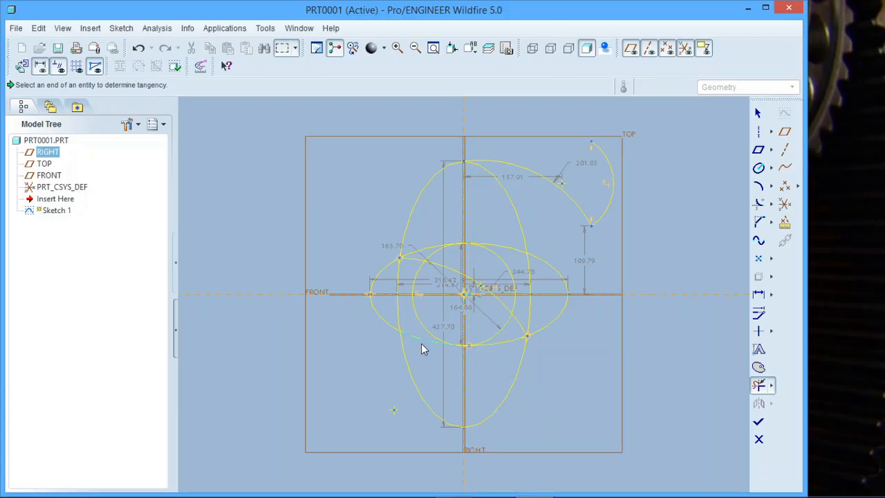
click(490, 346)
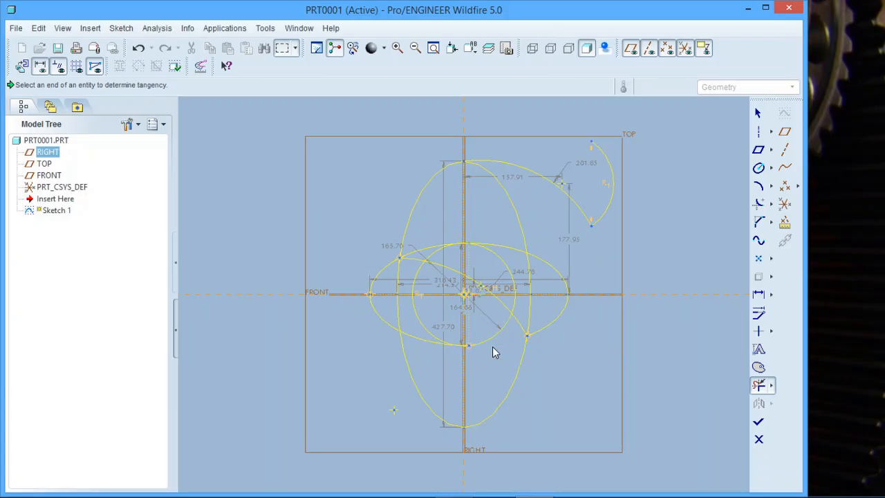
Trim away the circle's lower-left arc and delete all the geometry from the sketch.
click(416, 310)
click(758, 113)
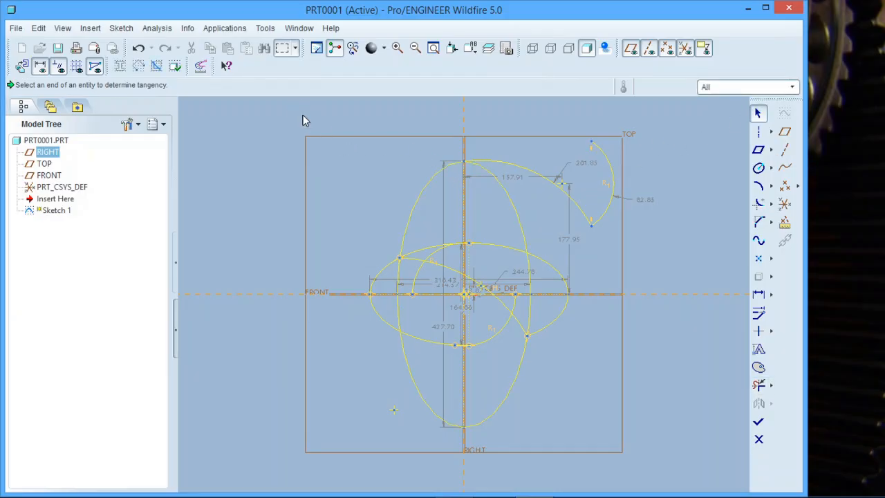
mouse_move(300, 113)
mouse_down()
mouse_move(624, 465)
mouse_move(627, 436)
mouse_up()
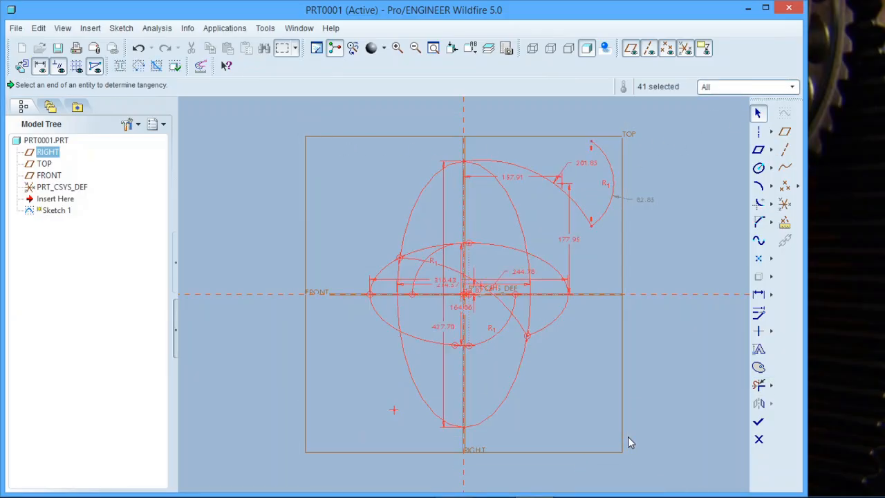
key(Delete)
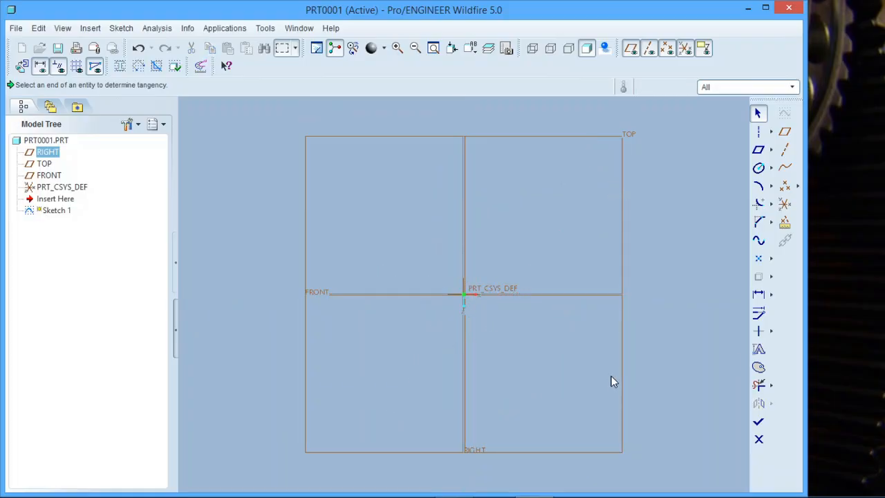
Add the RIGHT and FRONT datum planes as sketch references.
click(90, 28)
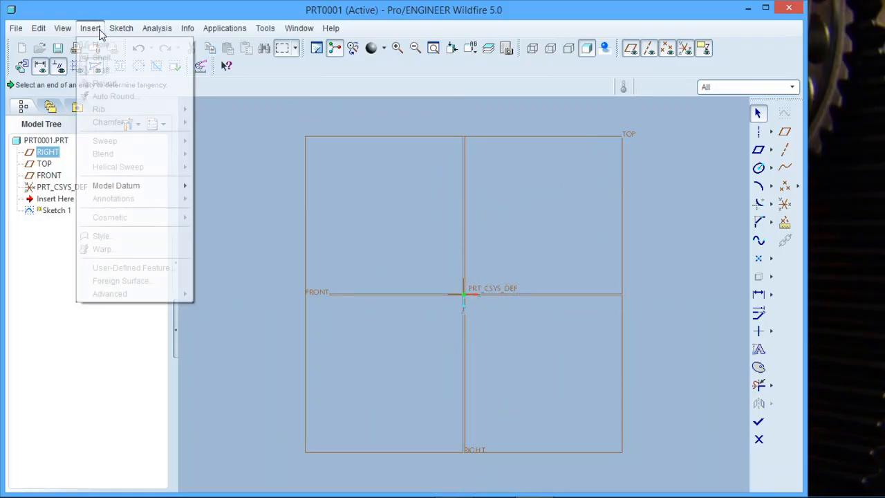
mouse_move(121, 28)
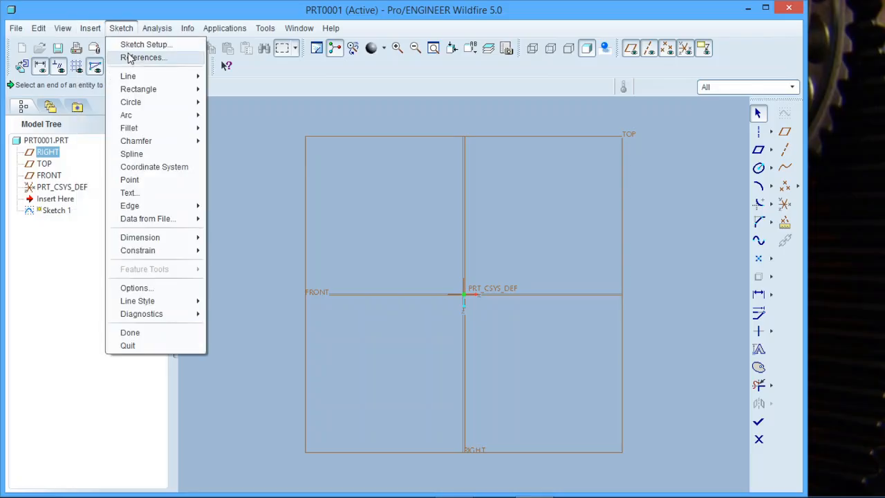
click(142, 58)
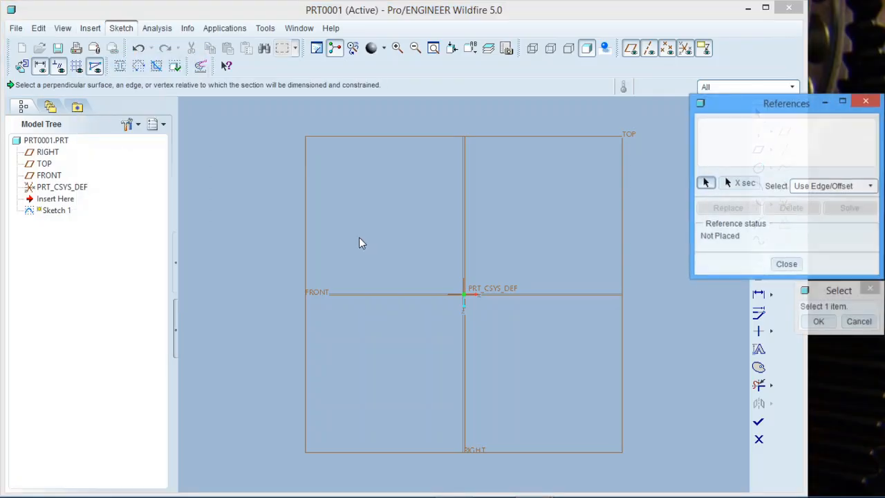
click(466, 263)
click(511, 294)
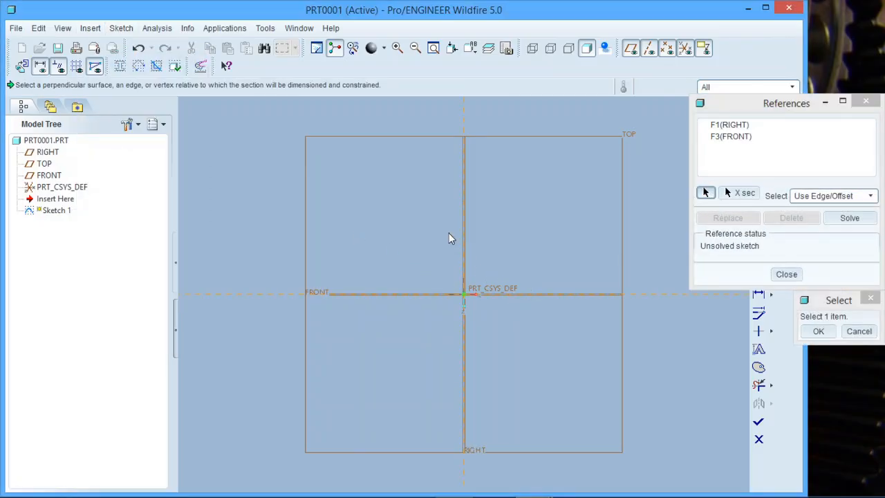
click(818, 331)
click(785, 274)
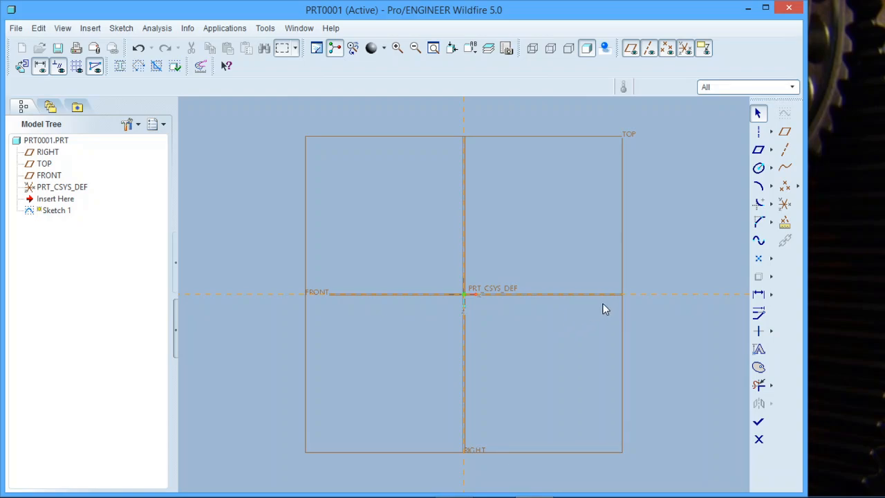
Sketch an upright rectangle around the origin, about 221 wide and 178 tall.
click(758, 149)
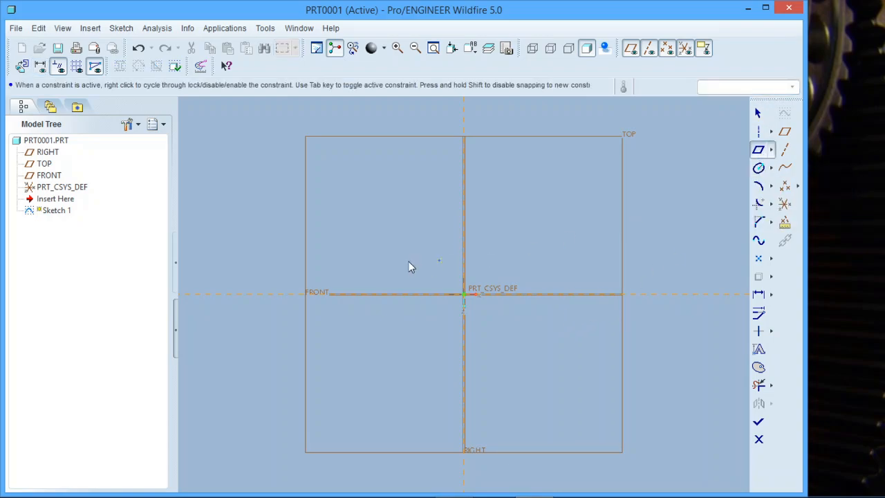
click(772, 150)
click(784, 146)
click(394, 242)
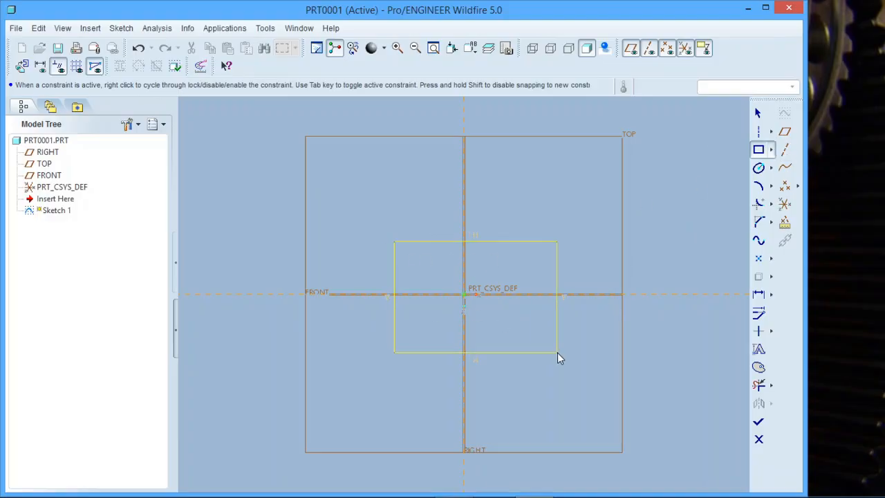
click(553, 353)
click(532, 352)
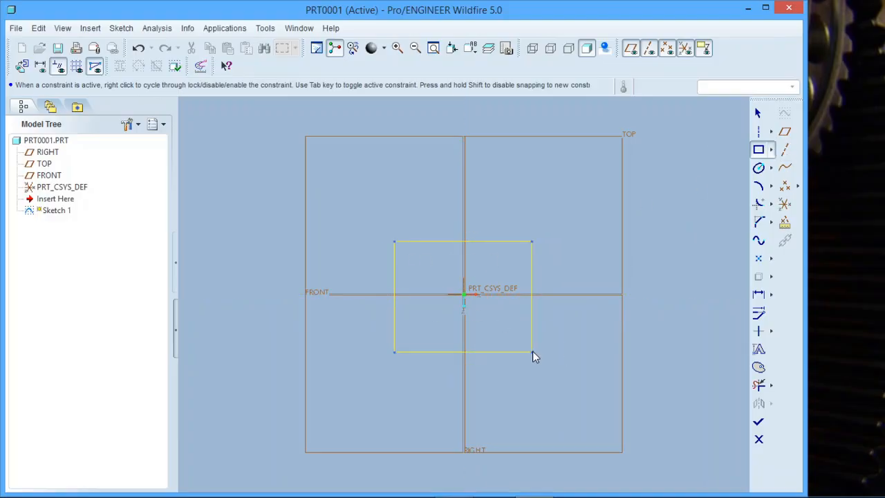
click(756, 114)
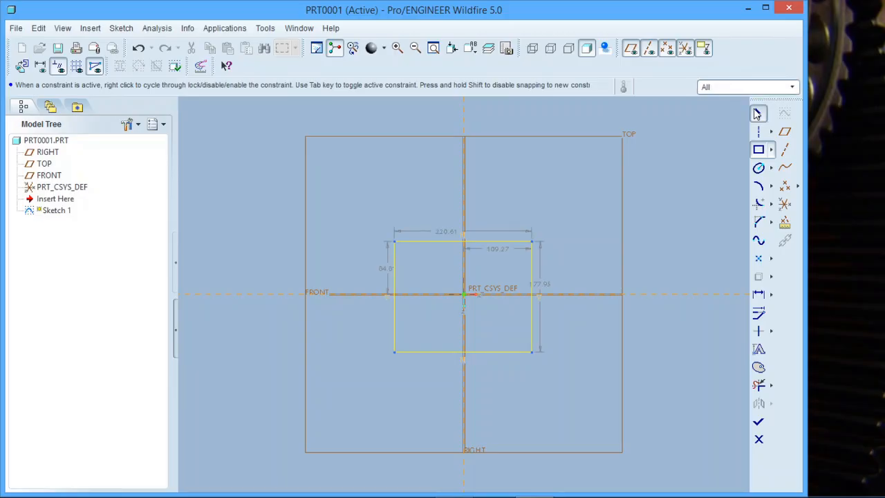
Add a circular fillet between the rectangle's top and left edges.
click(760, 204)
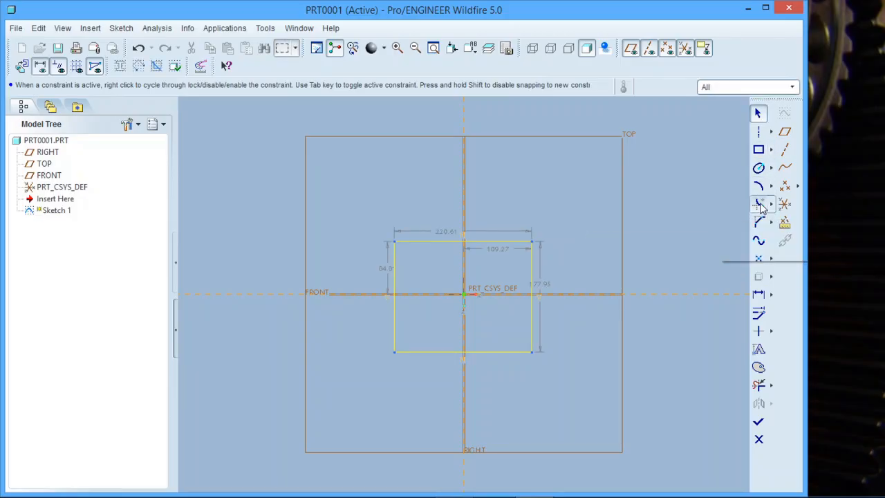
click(409, 243)
click(396, 253)
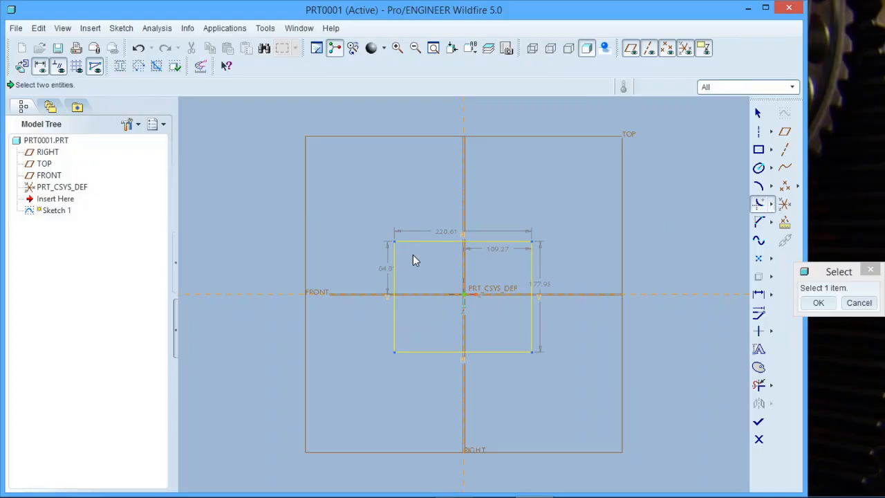
click(818, 302)
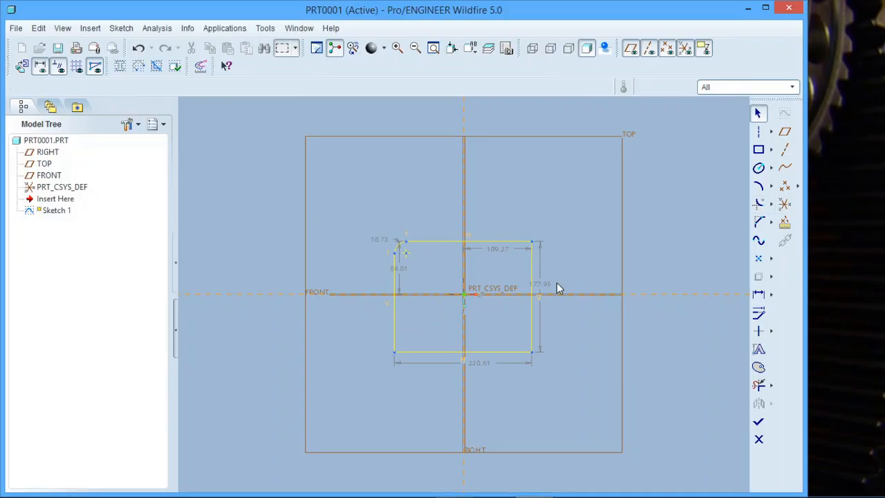
Set the radius of the upper-left corner fillet to 25.
scroll(399, 246, down, 5)
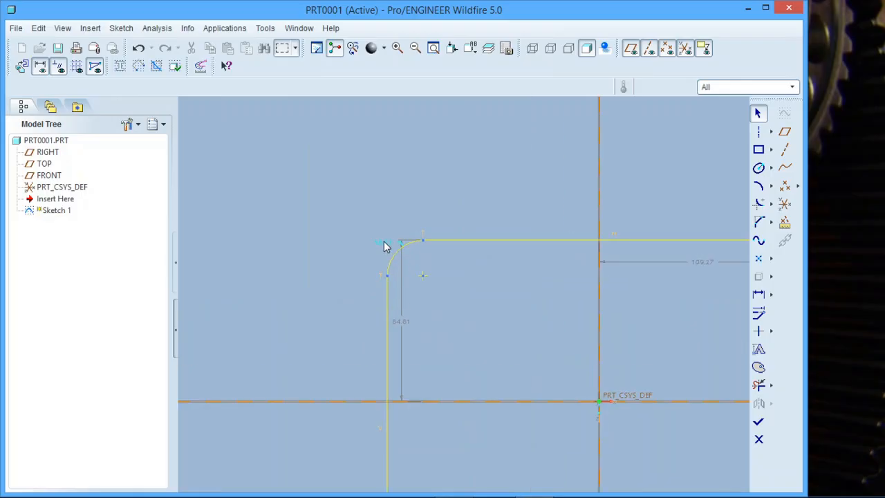
double_click(385, 247)
text(2)
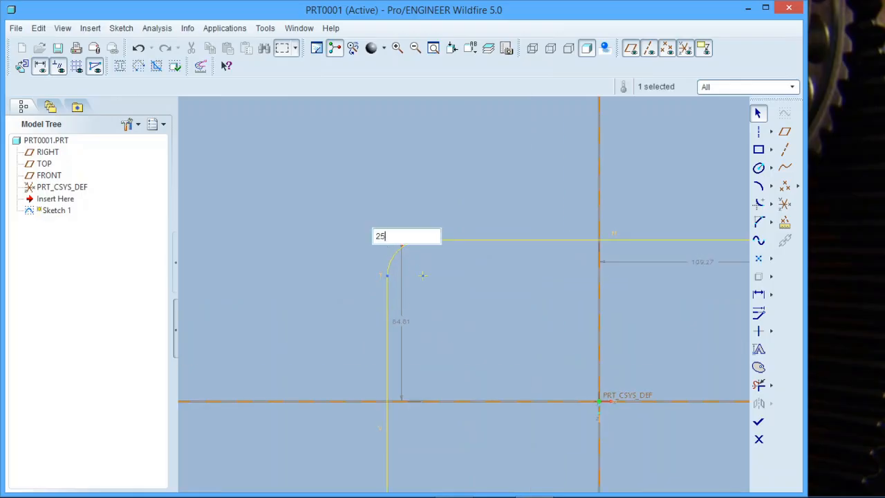
text(5)
key(Return)
Chamfer the rectangle's lower-left corner, about 17 wide and 21 high.
scroll(366, 251, up, 2)
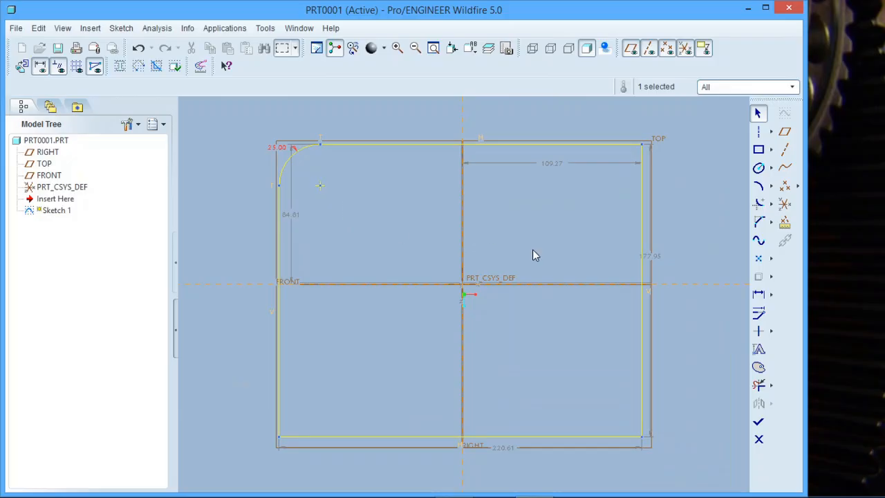
click(759, 222)
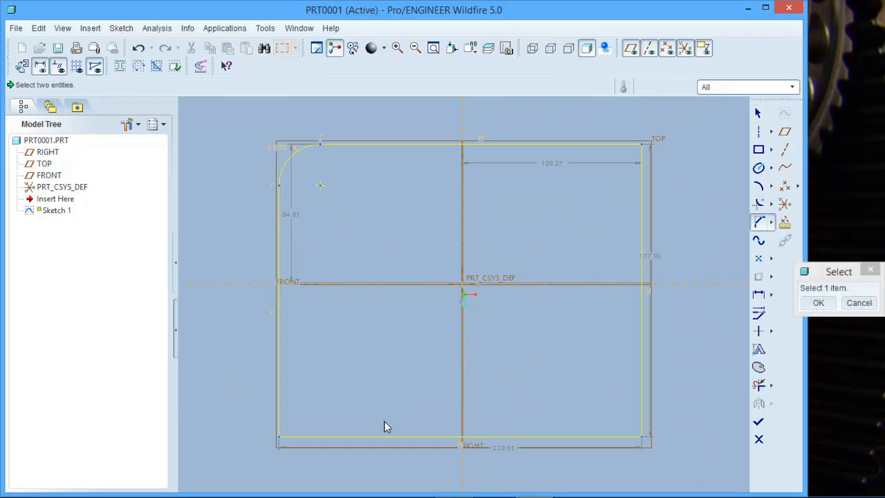
click(279, 403)
click(306, 435)
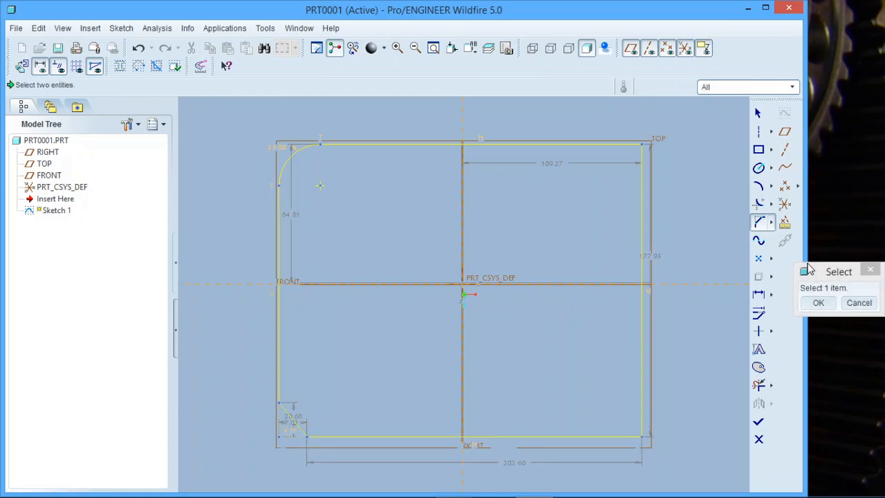
click(817, 302)
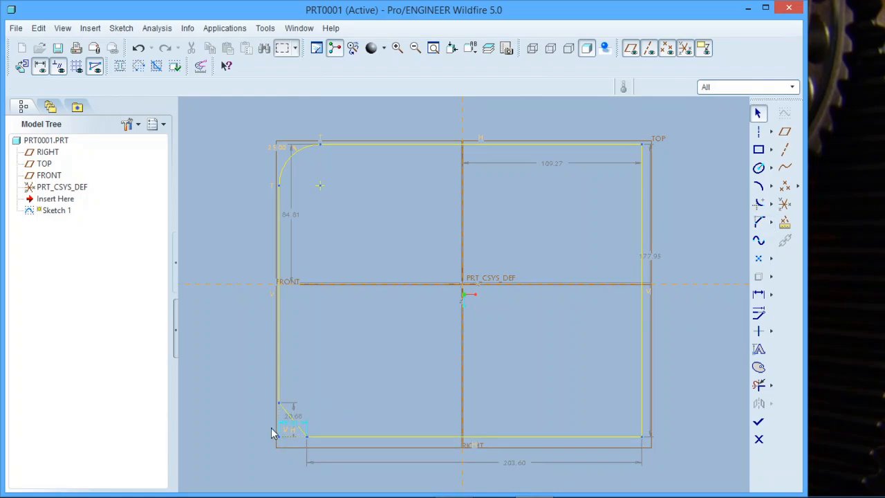
Set both the horizontal and vertical lengths of the lower-left chamfer to 20.
scroll(271, 427, down, 5)
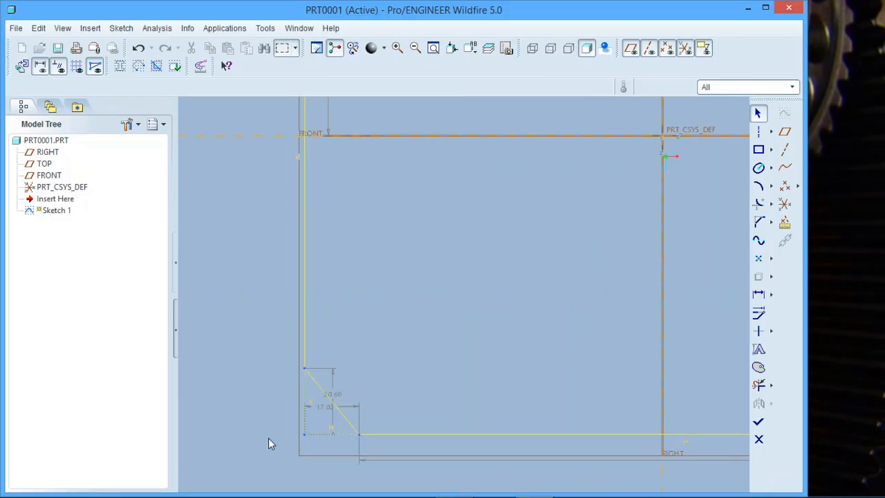
double_click(327, 403)
text(2)
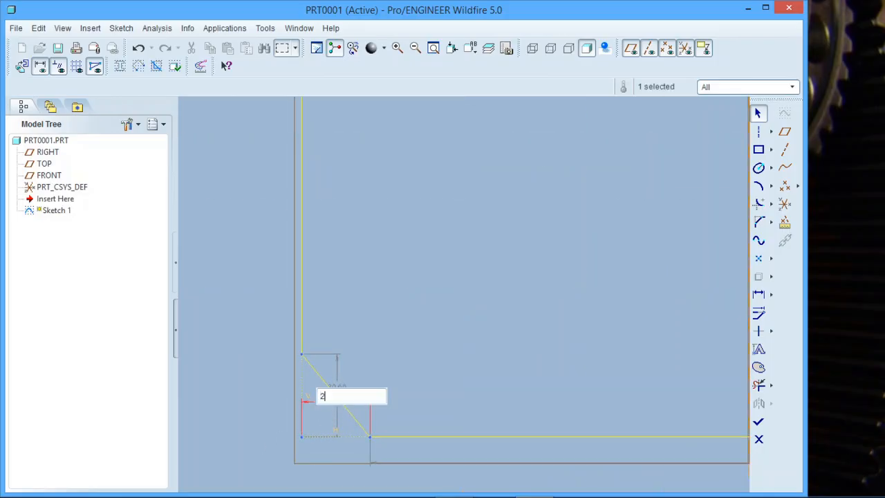
text(0)
key(Return)
scroll(332, 401, up, 6)
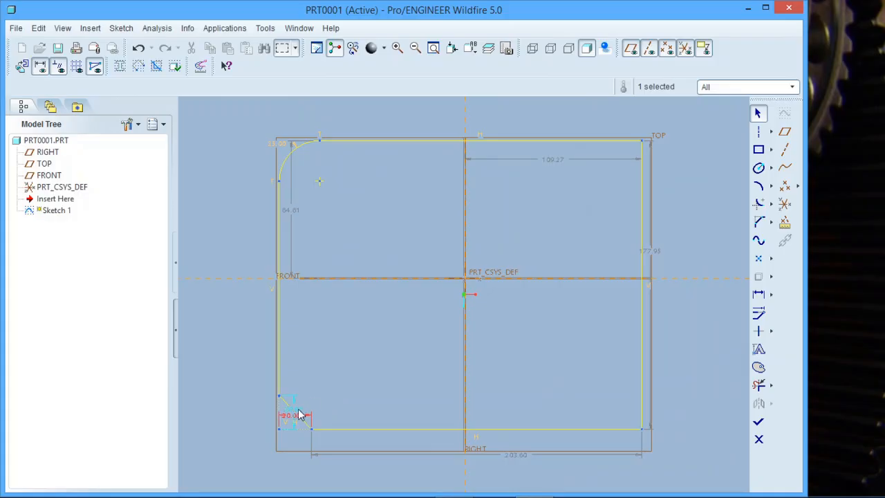
double_click(300, 415)
text(20)
key(Return)
Place three sketch points inside the rectangle: one upper left, one upper right and one on the vertical reference near the bottom edge.
click(759, 257)
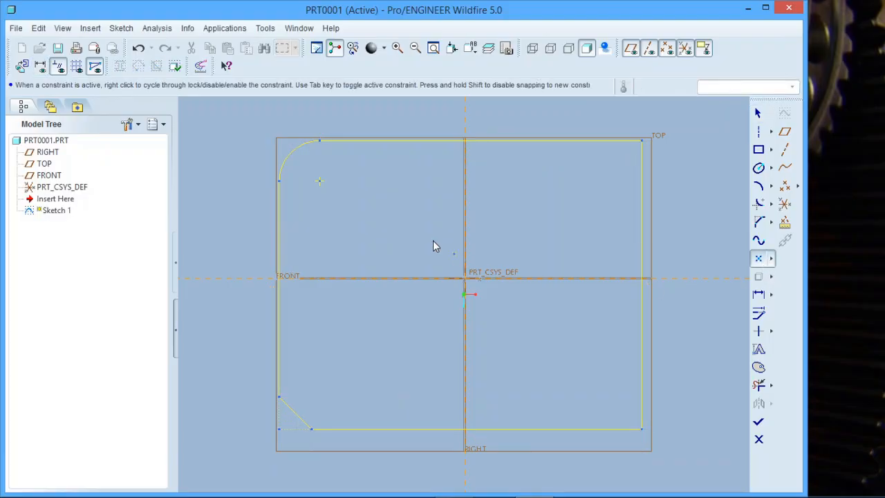
click(384, 208)
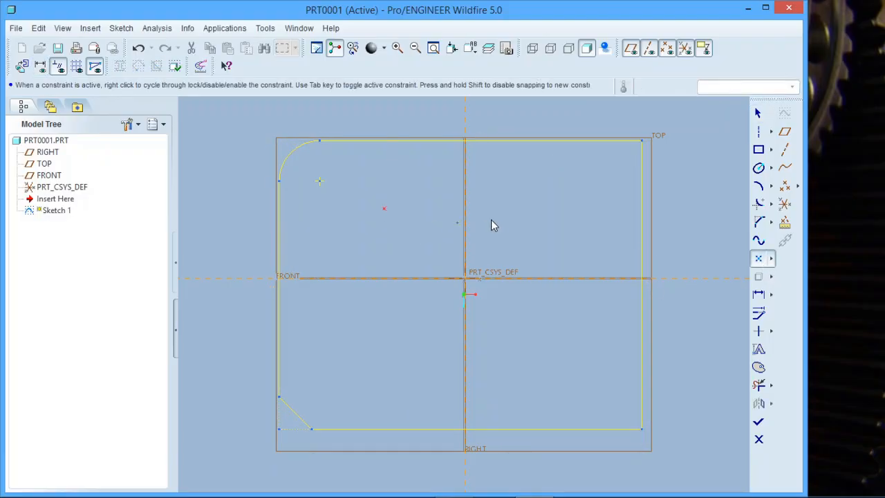
click(557, 204)
click(465, 389)
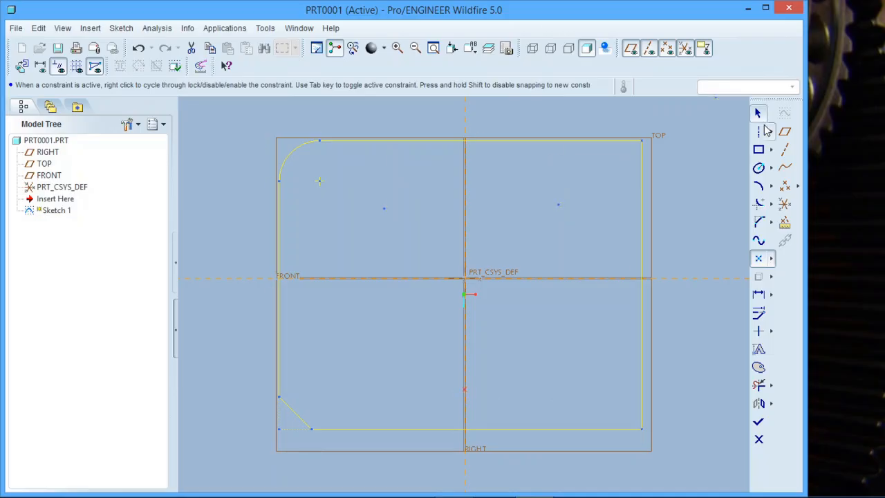
Connect the three points with lines to form a closed downward-pointing triangle.
click(771, 131)
click(786, 130)
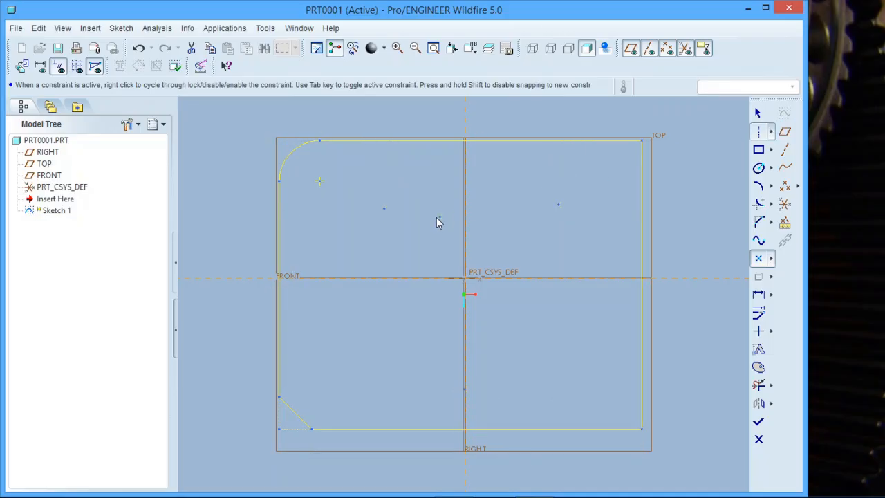
click(385, 209)
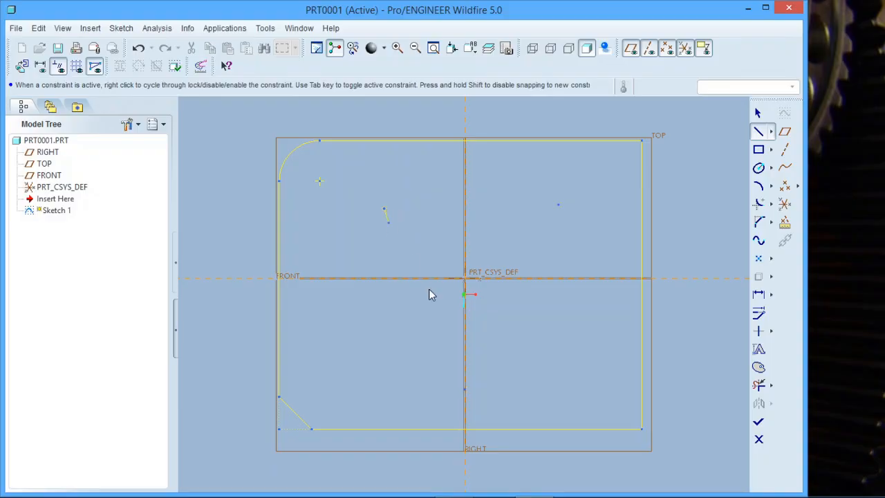
click(464, 390)
click(558, 204)
click(388, 209)
click(759, 112)
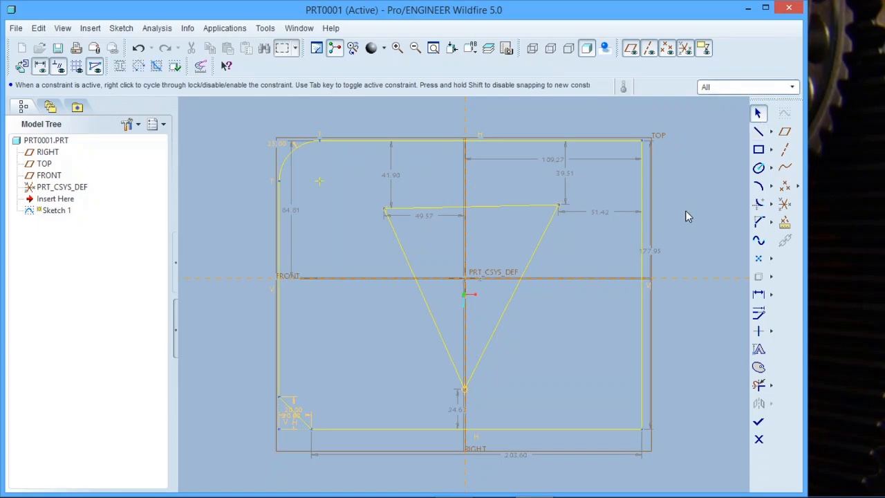
Dimension the length of the triangle's top side and accept the proposed value.
click(759, 299)
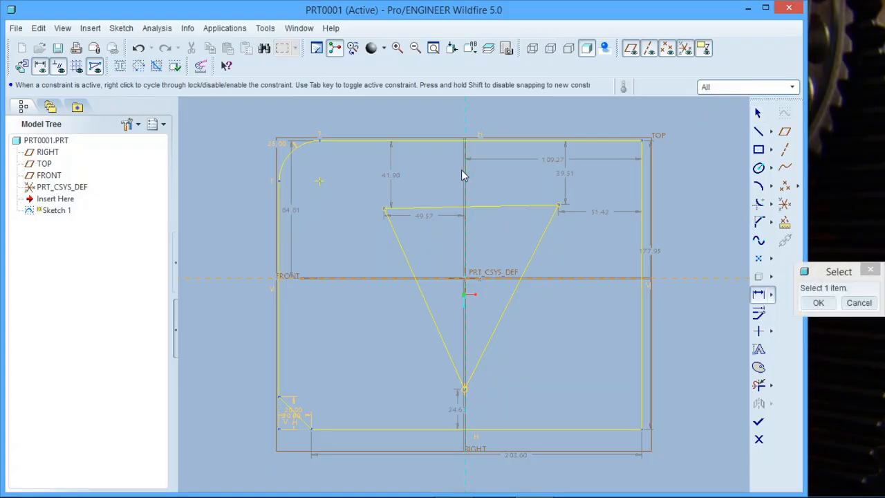
click(452, 206)
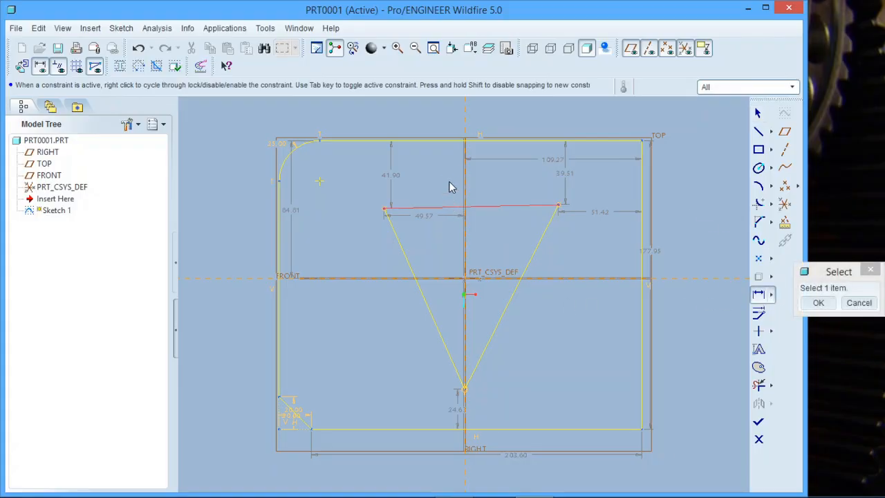
middle_click(451, 179)
key(Return)
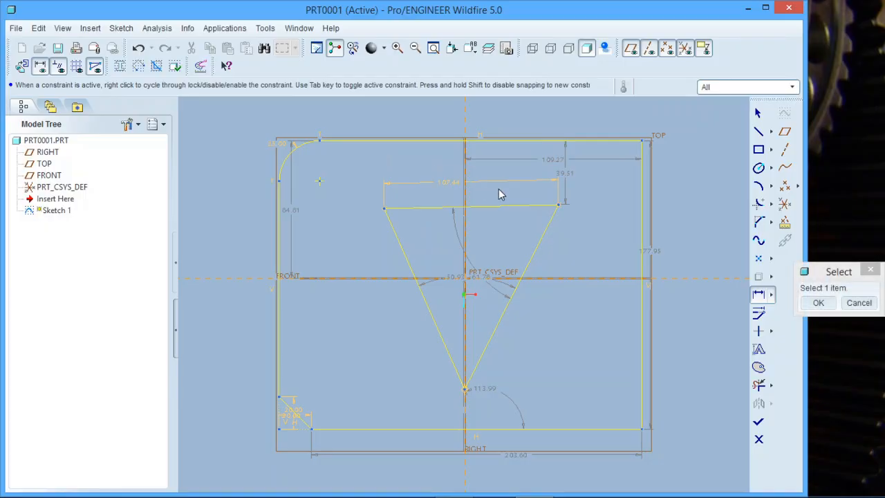
Sketch a circle about 40 in diameter inside the rectangle, above the chamfered lower-left corner.
click(771, 167)
click(648, 167)
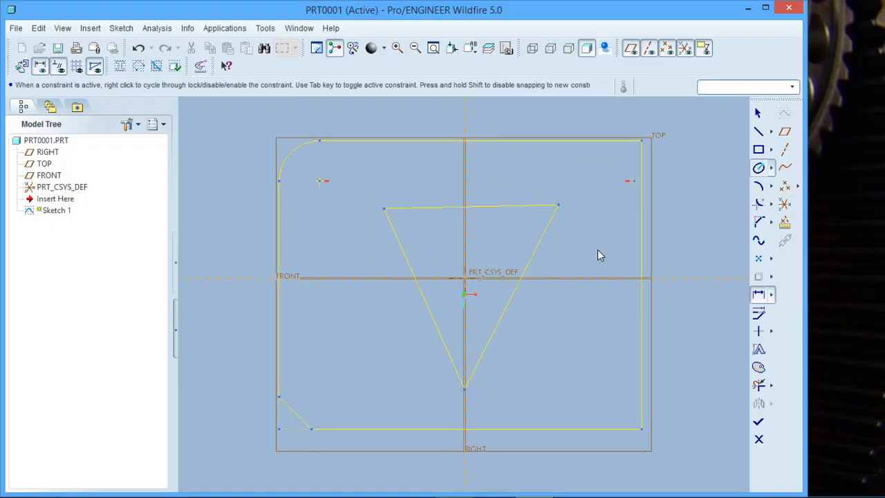
click(333, 352)
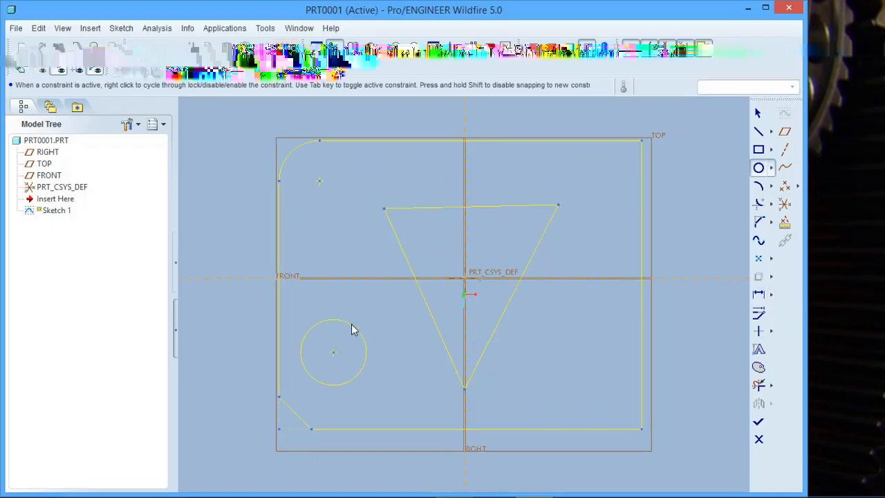
click(355, 326)
Dimension the circle's radius and accept the proposed value.
click(761, 295)
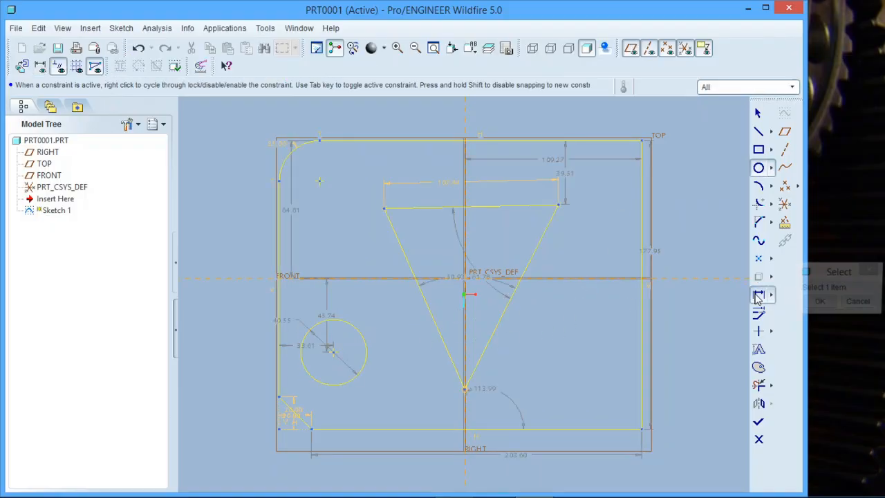
click(360, 337)
middle_click(370, 319)
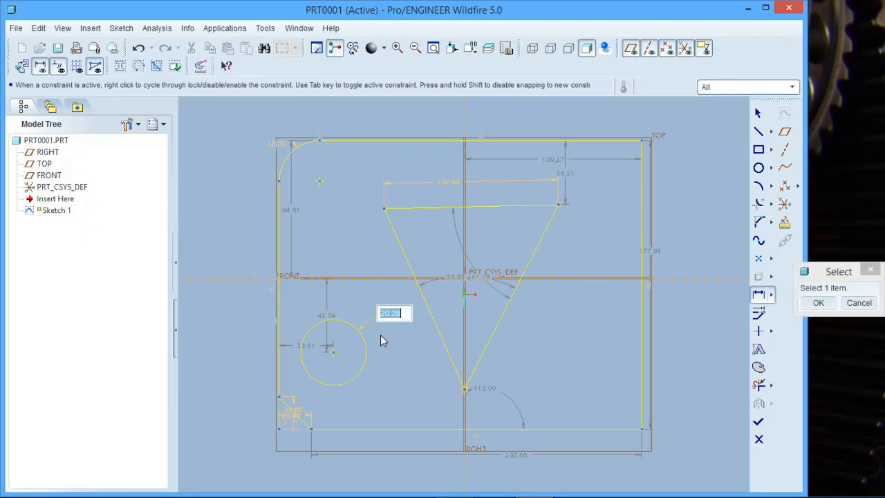
middle_click(384, 340)
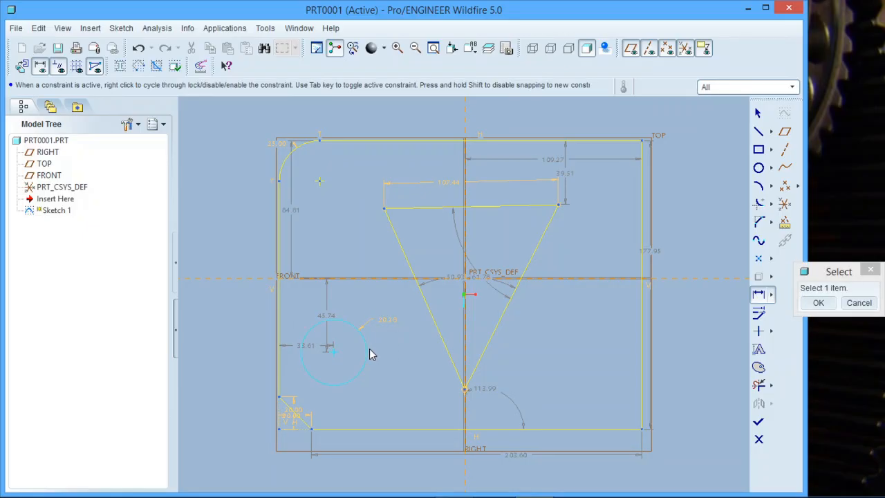
Dimension the circle's diameter and resolve the dimension conflict by deleting the radius dimension.
click(366, 348)
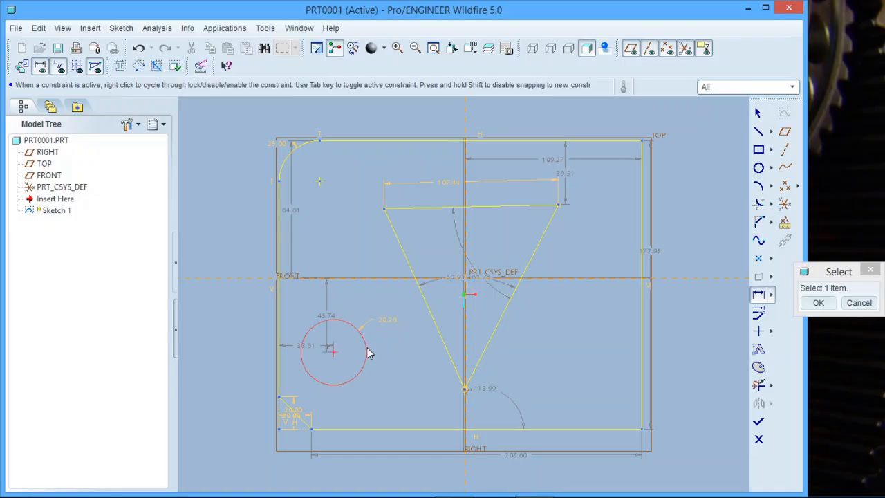
middle_click(409, 354)
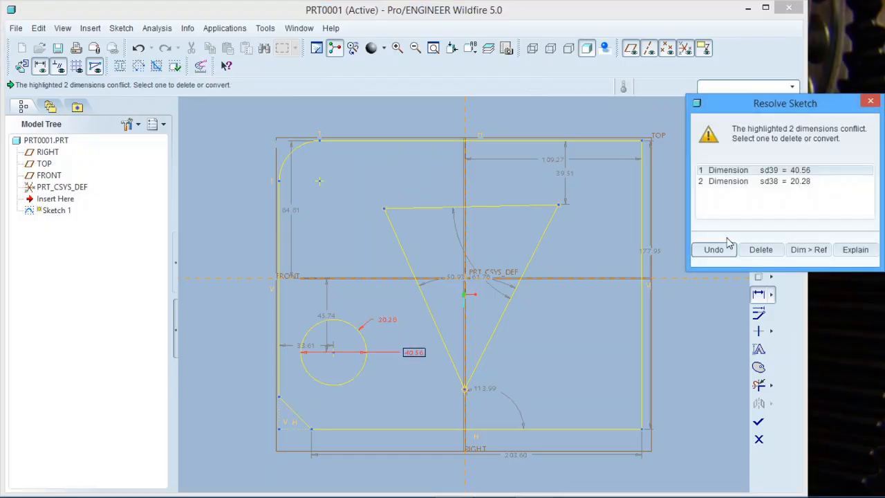
click(799, 182)
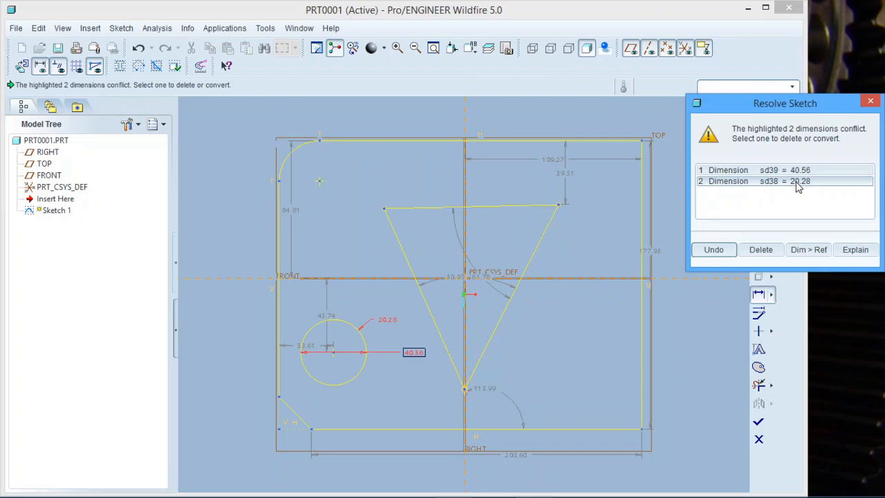
click(760, 250)
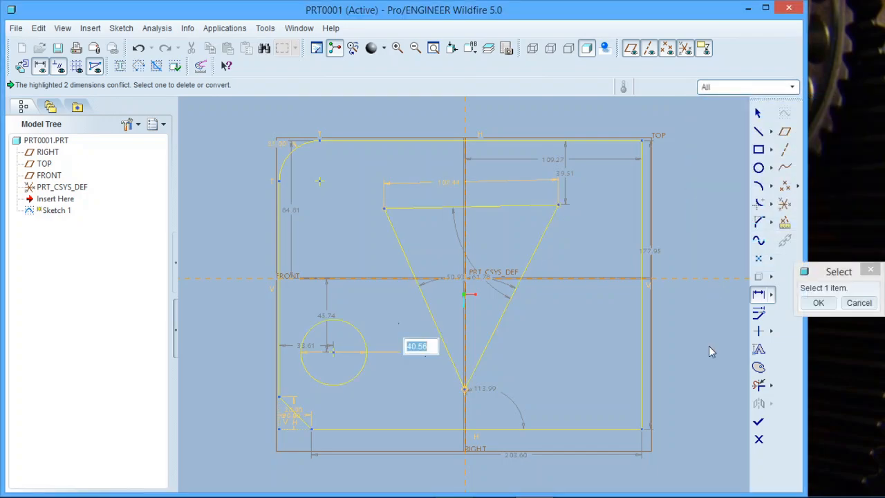
Constrain the triangle's right side to be vertical and its slanted left side to be horizontal.
click(761, 334)
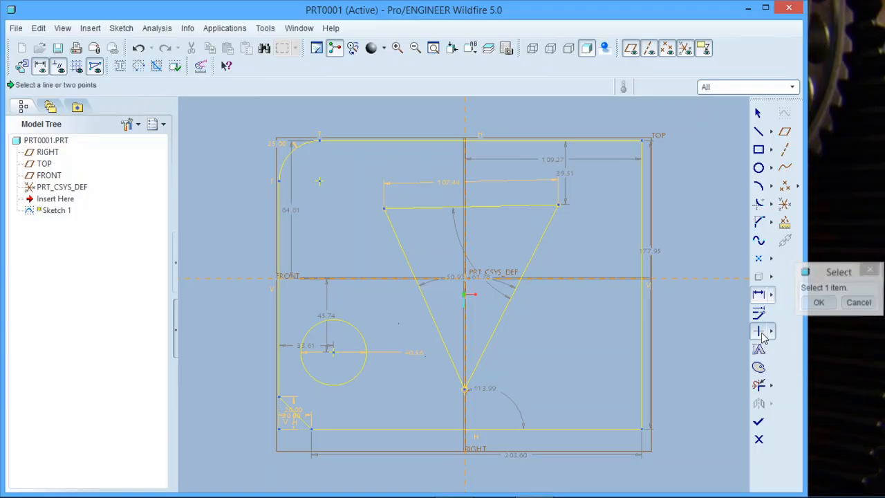
click(513, 296)
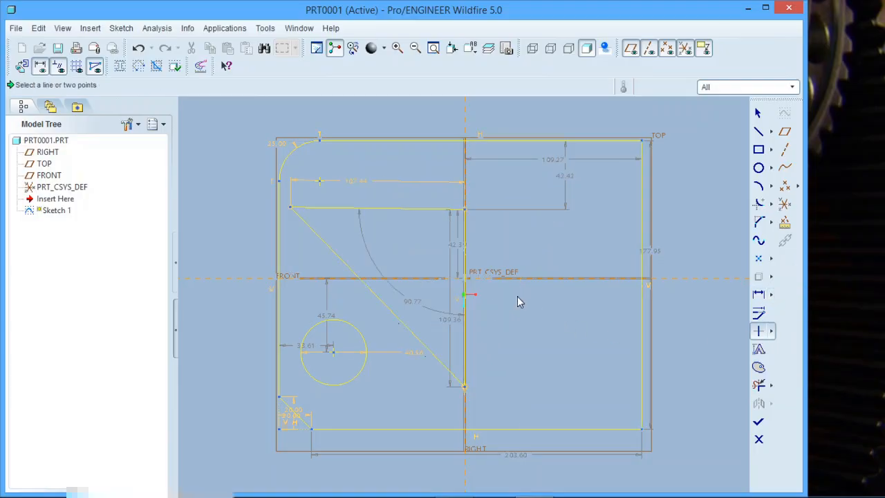
click(772, 331)
click(802, 332)
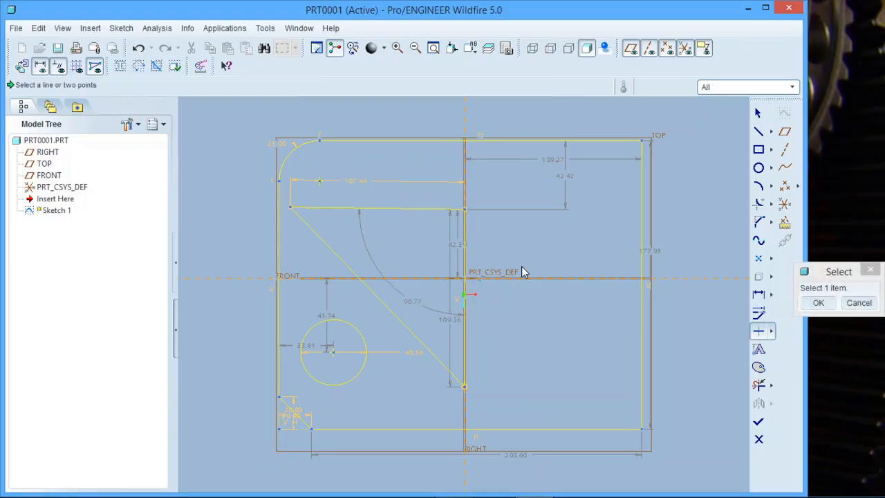
click(385, 306)
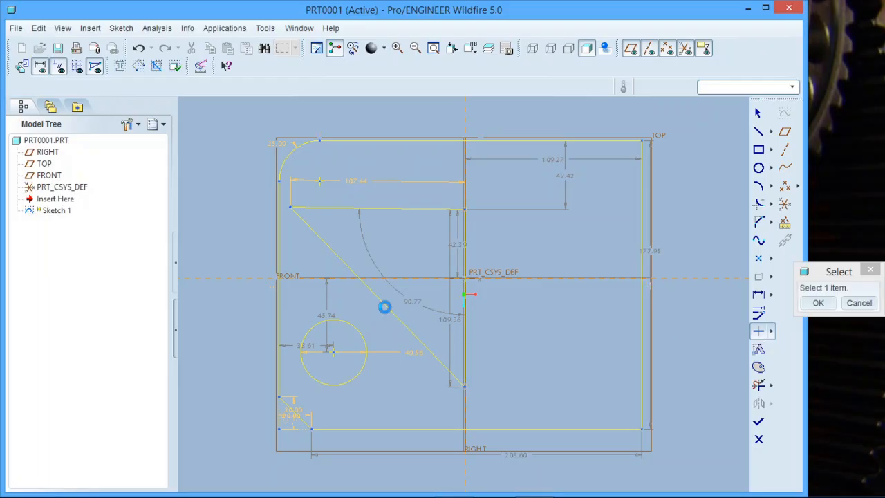
Try to make the triangle's horizontal and slanted sides equal in length, and delete the conflicting Equal lengths constraint.
click(773, 331)
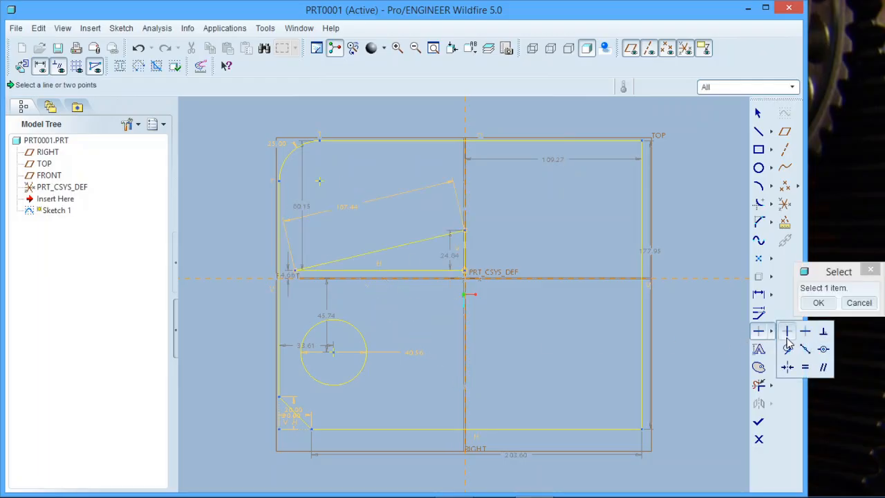
click(806, 369)
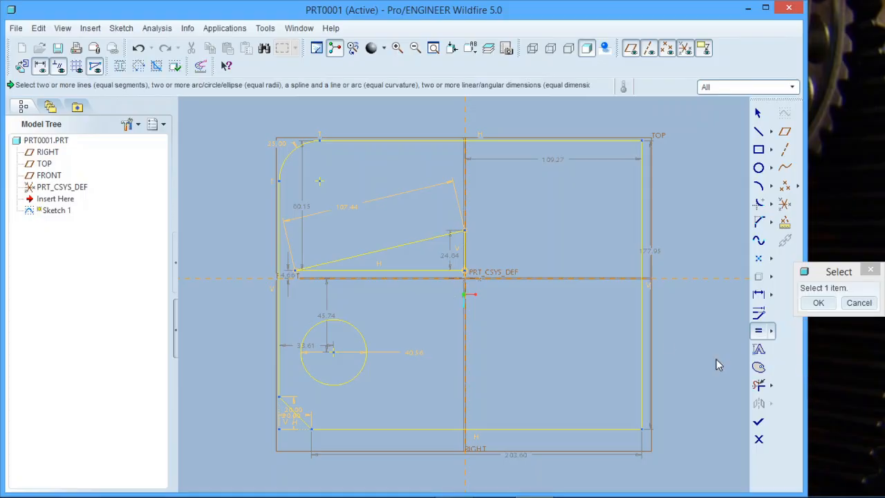
click(414, 269)
click(420, 244)
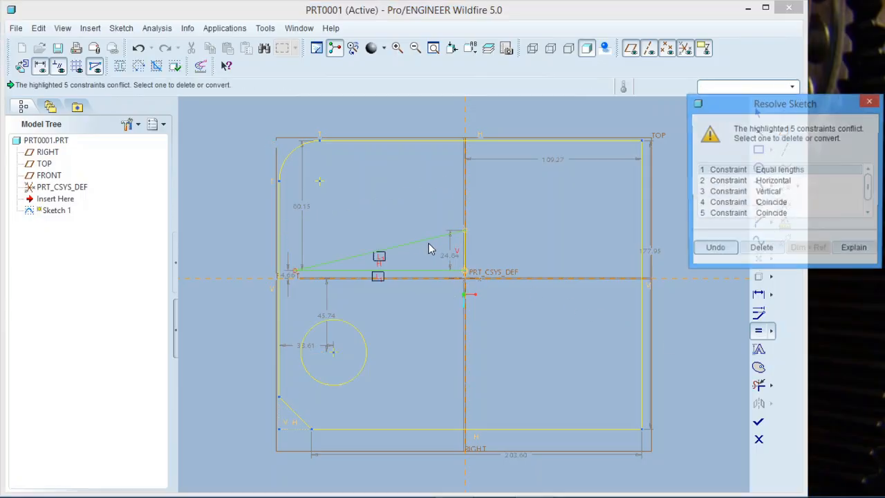
click(761, 249)
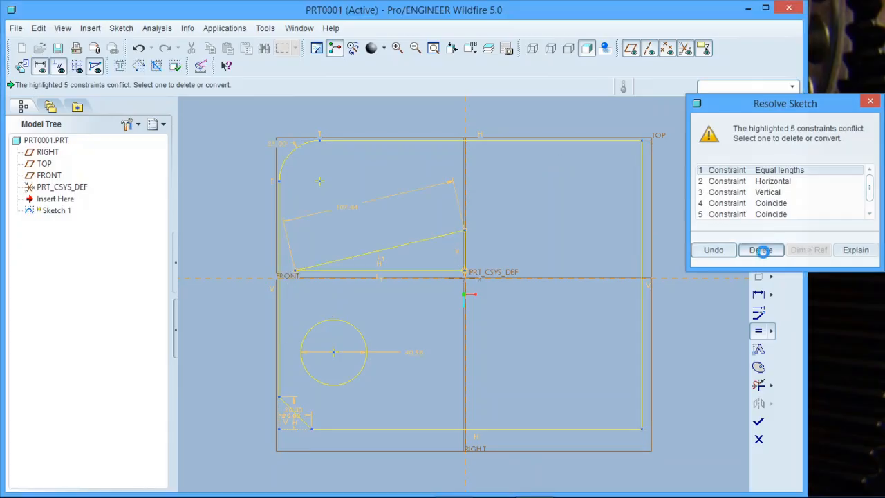
Try to make the triangle's slanted side parallel to the rectangle's top edge, and abort the conflict resolution.
click(773, 330)
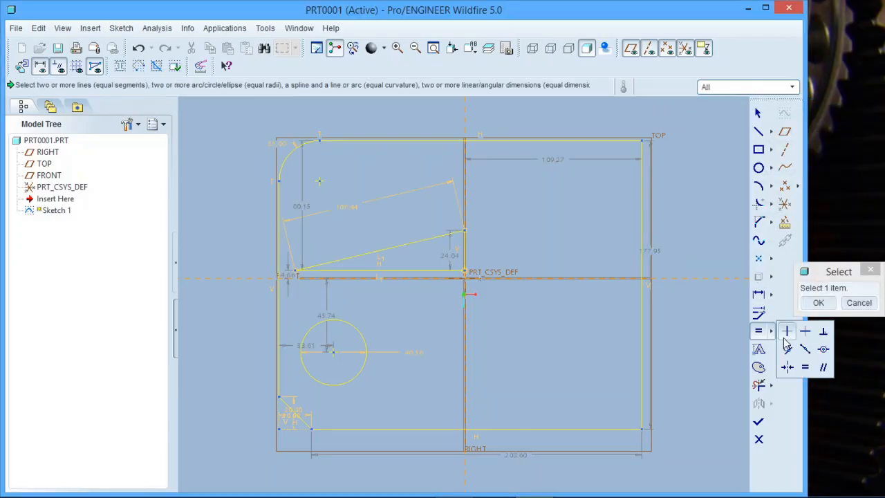
click(823, 368)
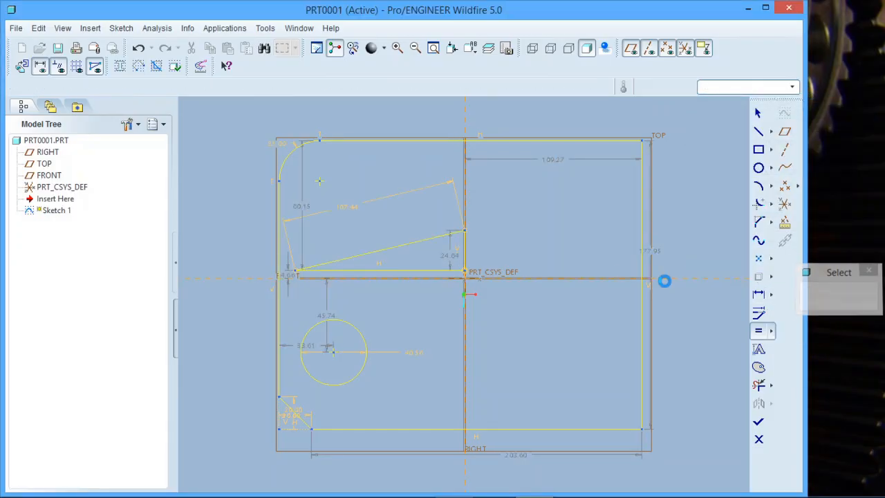
click(401, 247)
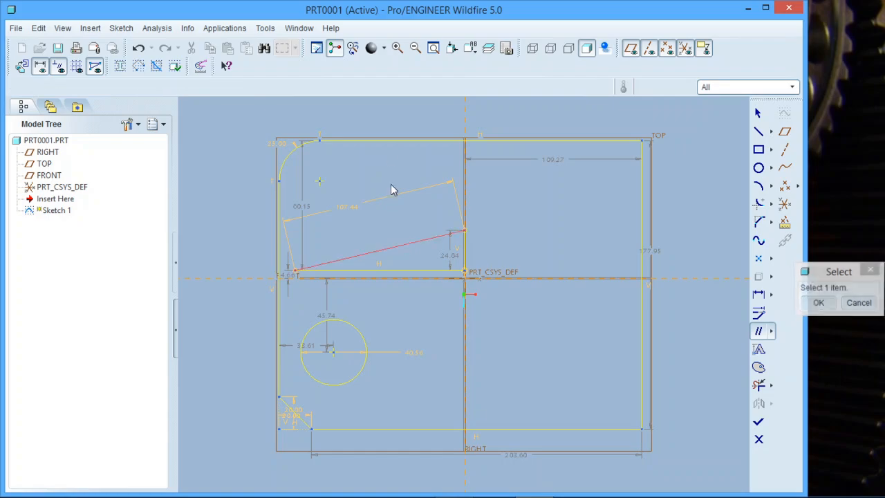
click(383, 140)
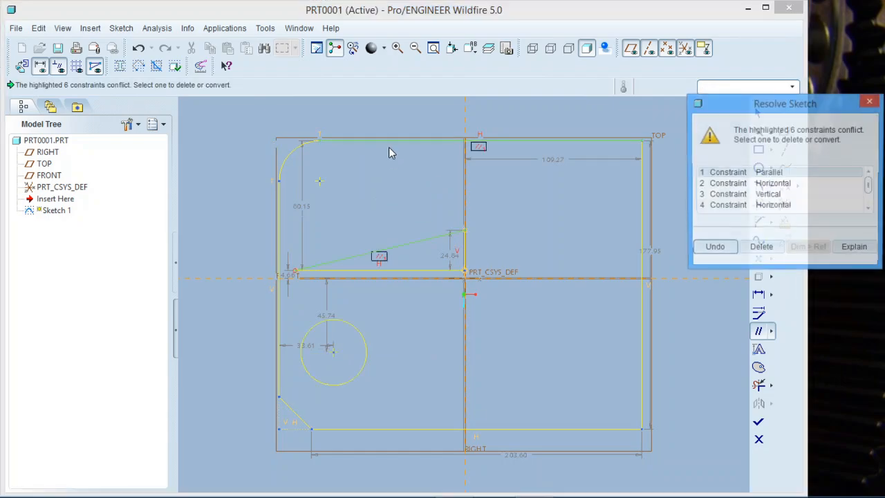
click(869, 101)
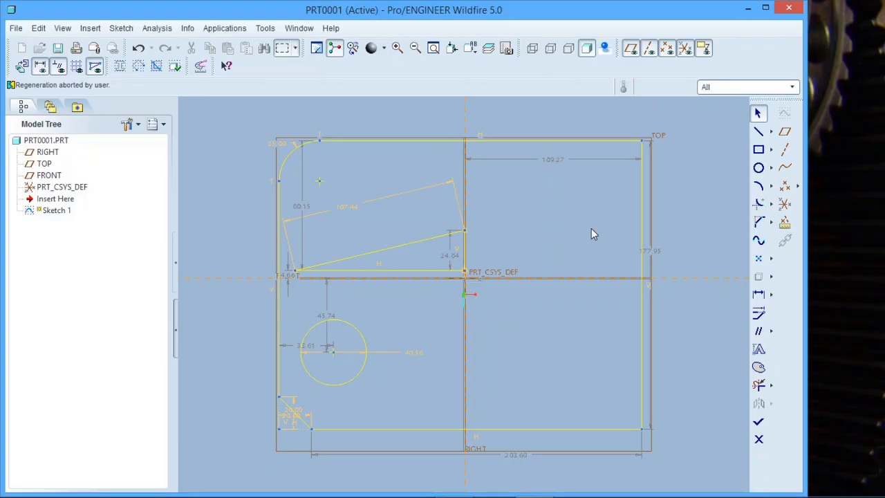
click(773, 331)
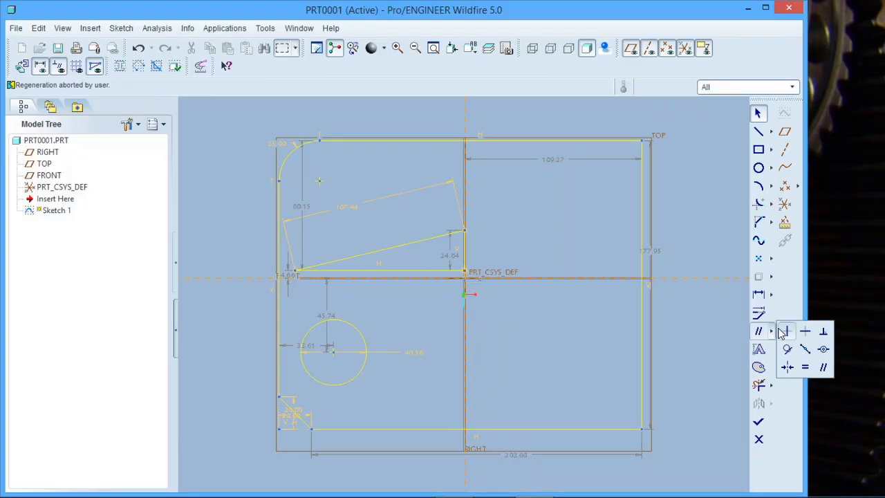
click(787, 368)
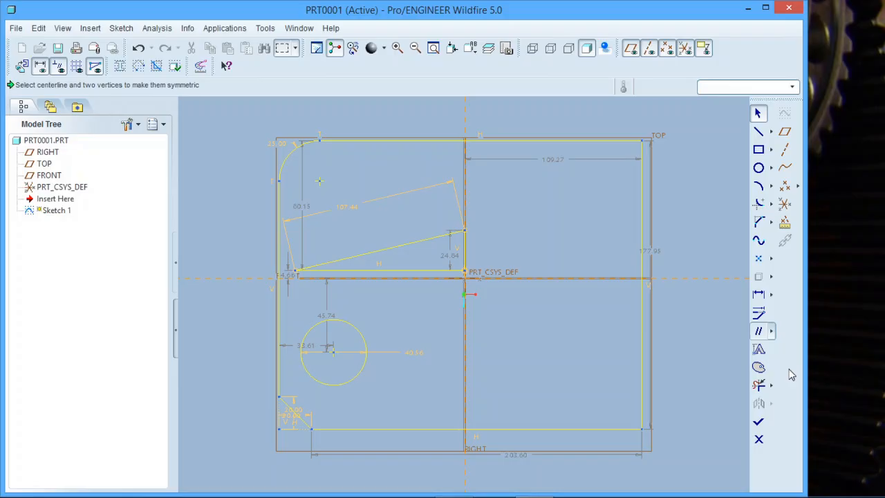
click(643, 140)
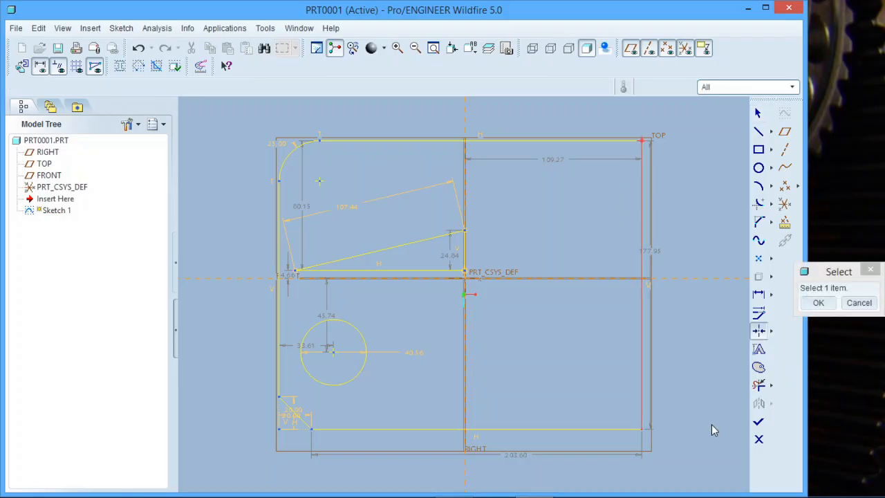
click(643, 428)
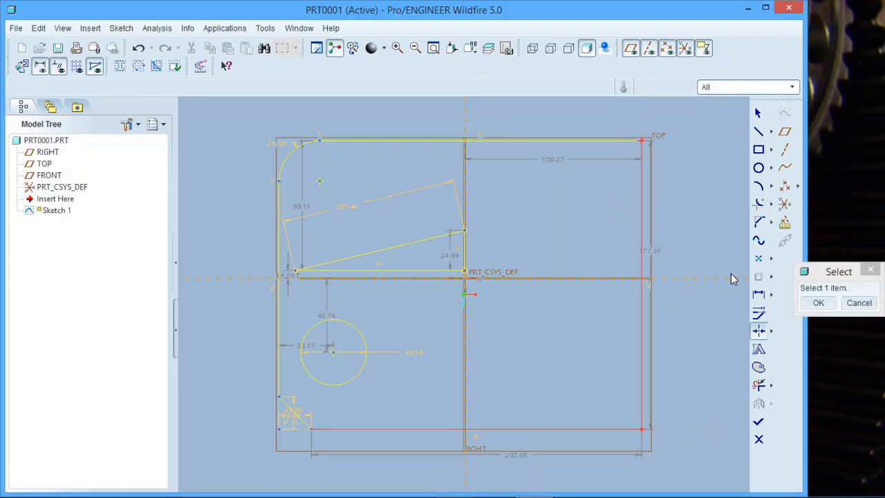
Draw a horizontal centerline through the origin along the FRONT reference.
click(773, 132)
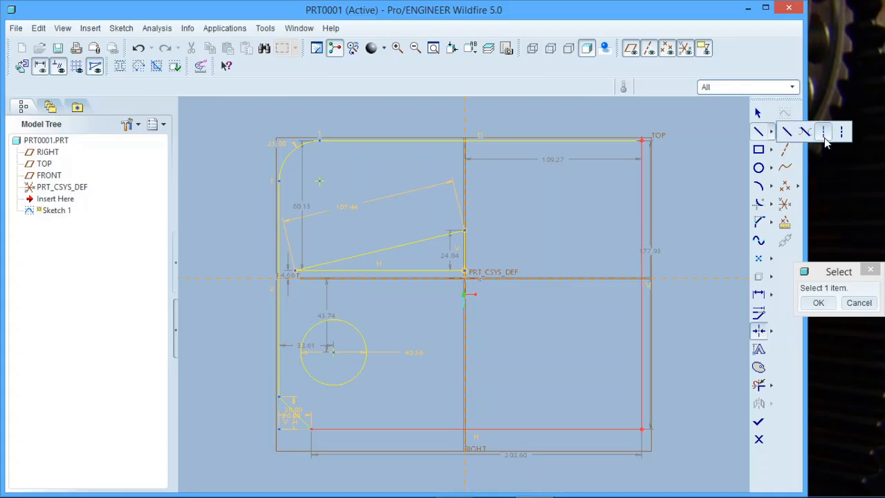
click(825, 139)
click(467, 278)
click(621, 279)
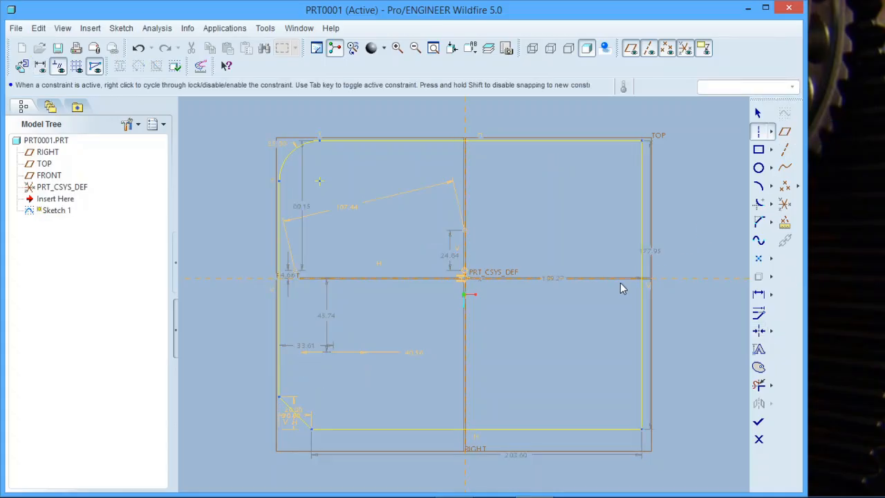
Make the rectangle's upper and lower right corners symmetric about the horizontal centerline, and finish the sketch.
click(758, 330)
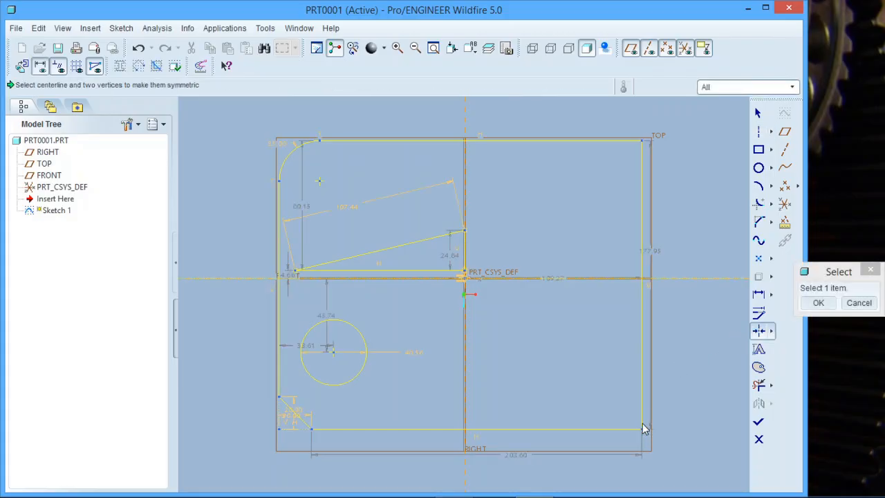
click(643, 434)
click(643, 140)
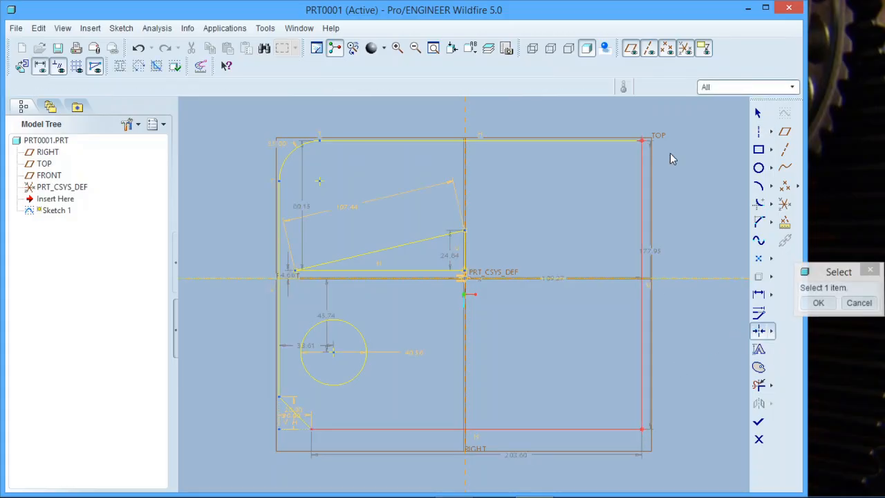
click(683, 277)
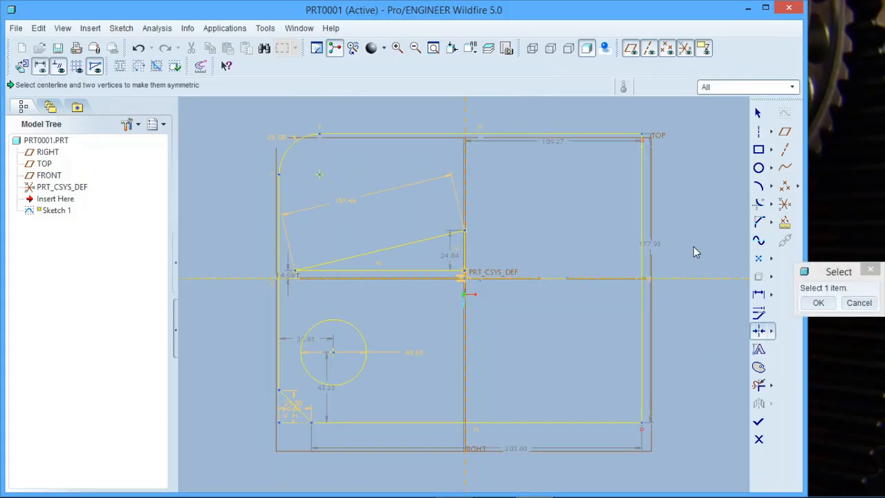
click(817, 302)
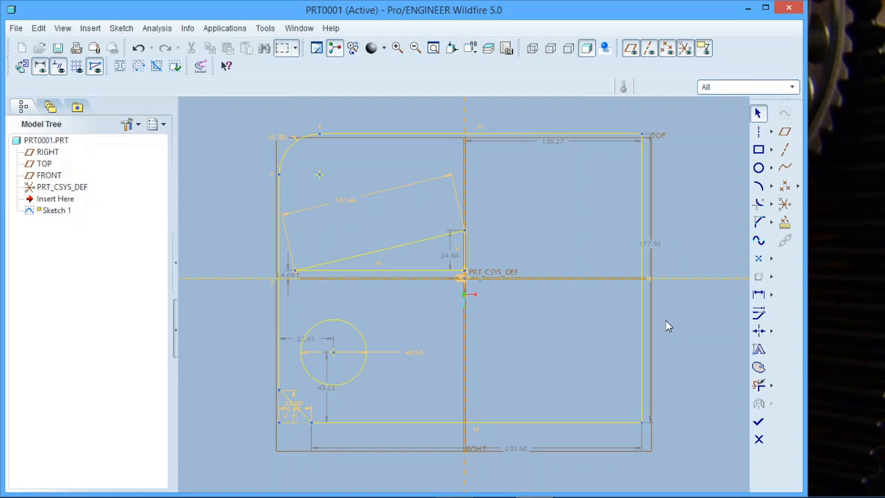
click(759, 421)
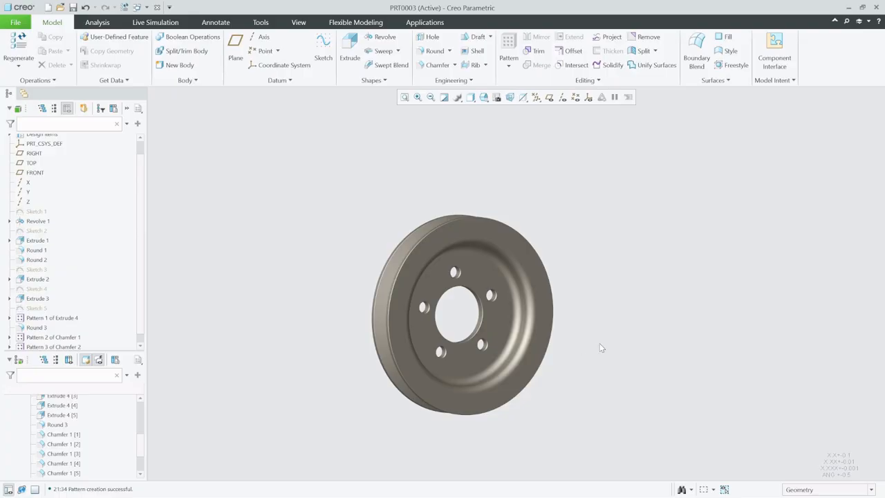
middle_drag(459, 316, 467, 321)
mouse_move(458, 316)
middle_down()
mouse_move(484, 315)
mouse_move(454, 316)
mouse_move(446, 175)
mouse_move(448, 290)
mouse_move(433, 443)
mouse_move(427, 383)
mouse_move(472, 316)
mouse_move(461, 314)
middle_up()
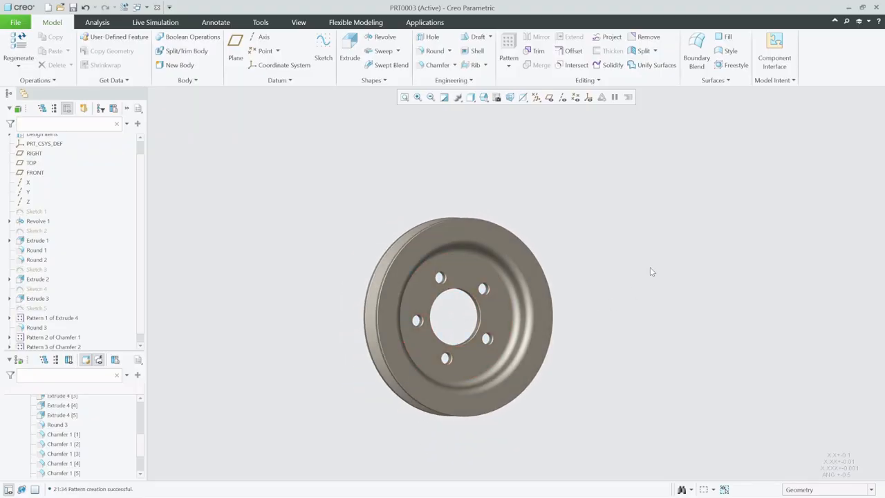
middle_drag(557, 231, 560, 253)
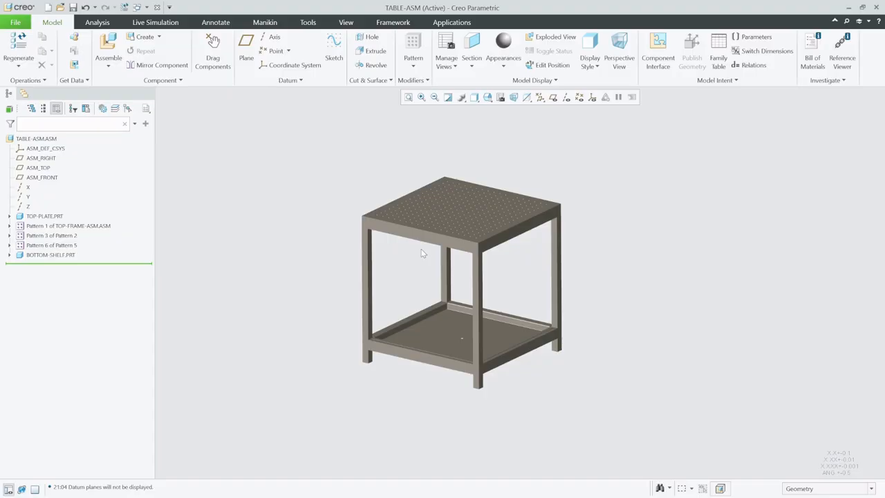
mouse_move(422, 249)
middle_down()
mouse_move(436, 246)
mouse_move(444, 267)
middle_up()
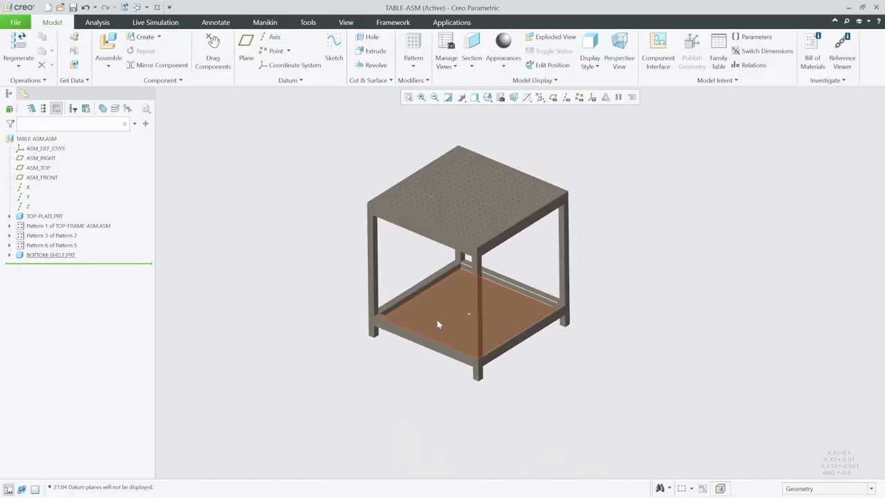
scroll(437, 222, up, 3)
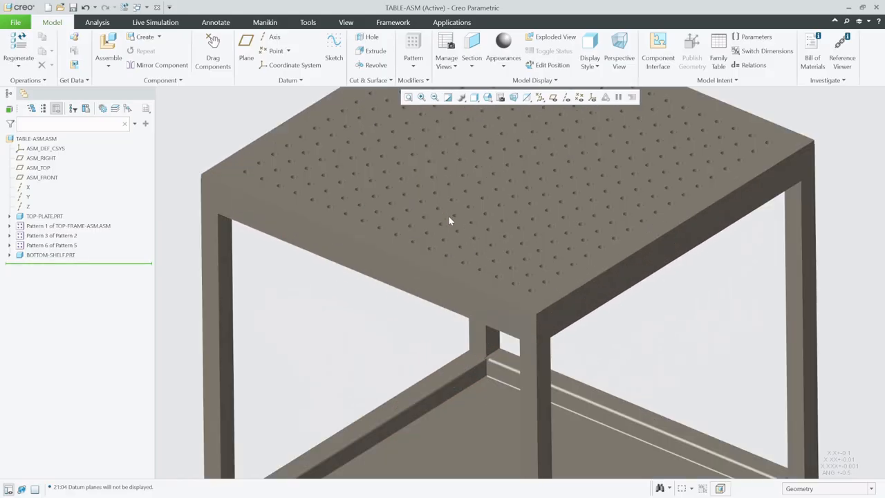
scroll(447, 224, down, 4)
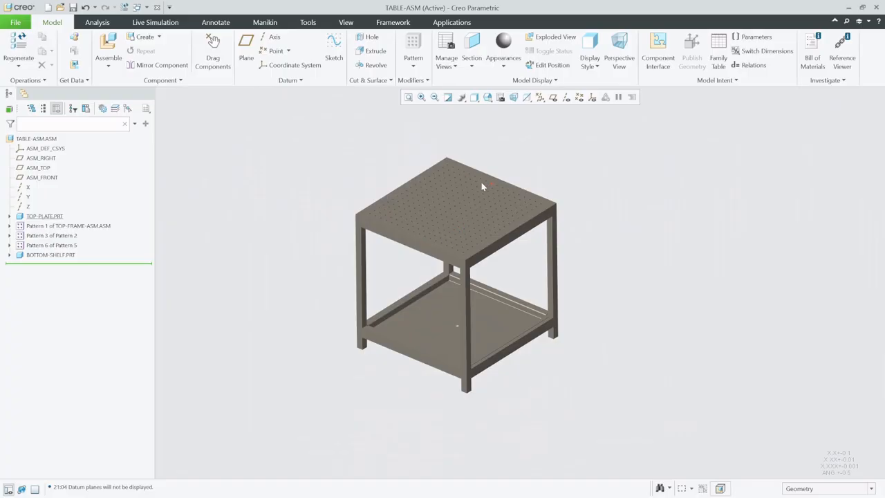
scroll(464, 170, up, 2)
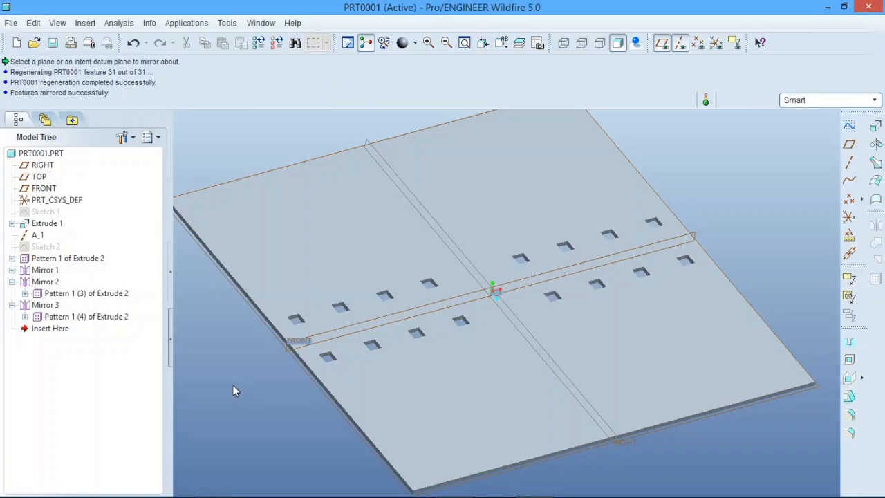
mouse_move(443, 308)
middle_down()
mouse_move(467, 297)
mouse_move(454, 313)
mouse_move(517, 297)
mouse_move(539, 311)
mouse_move(509, 291)
mouse_move(474, 312)
mouse_move(465, 295)
mouse_move(455, 298)
middle_up()
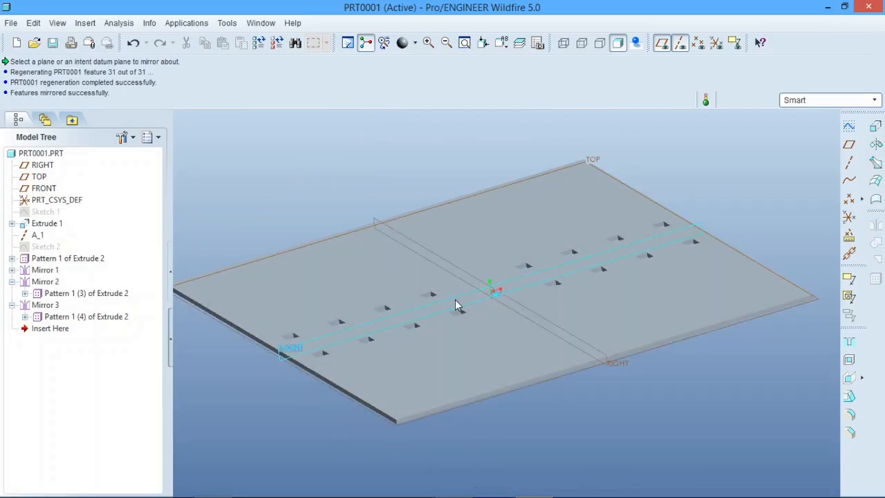